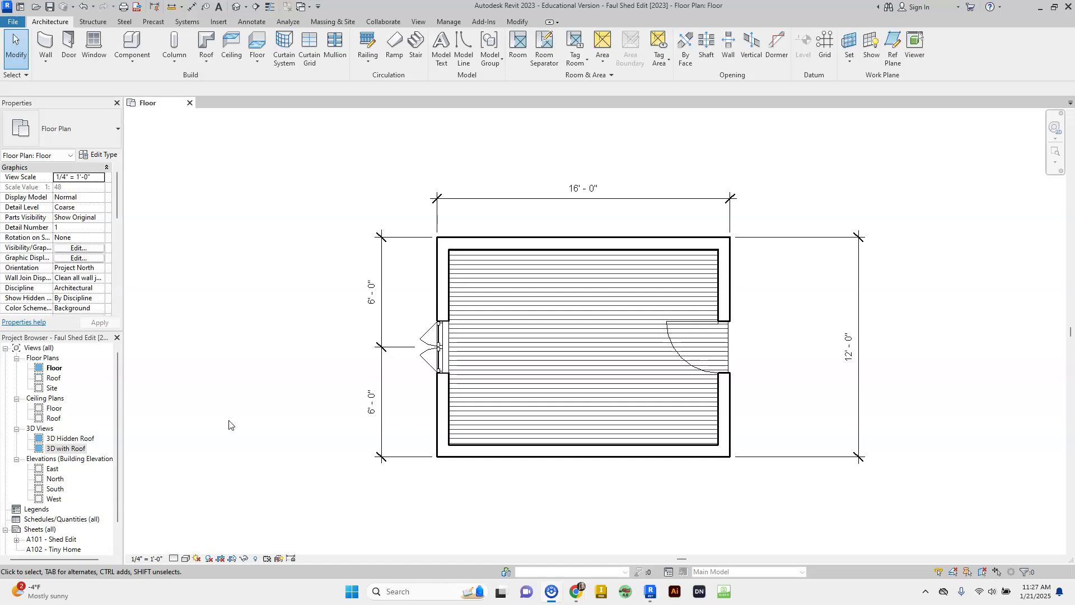
# - Open the 3D Hidden Roof view of the shed and return it to its home orientation
pyautogui.click(58, 440)
pyautogui.click(58, 440)
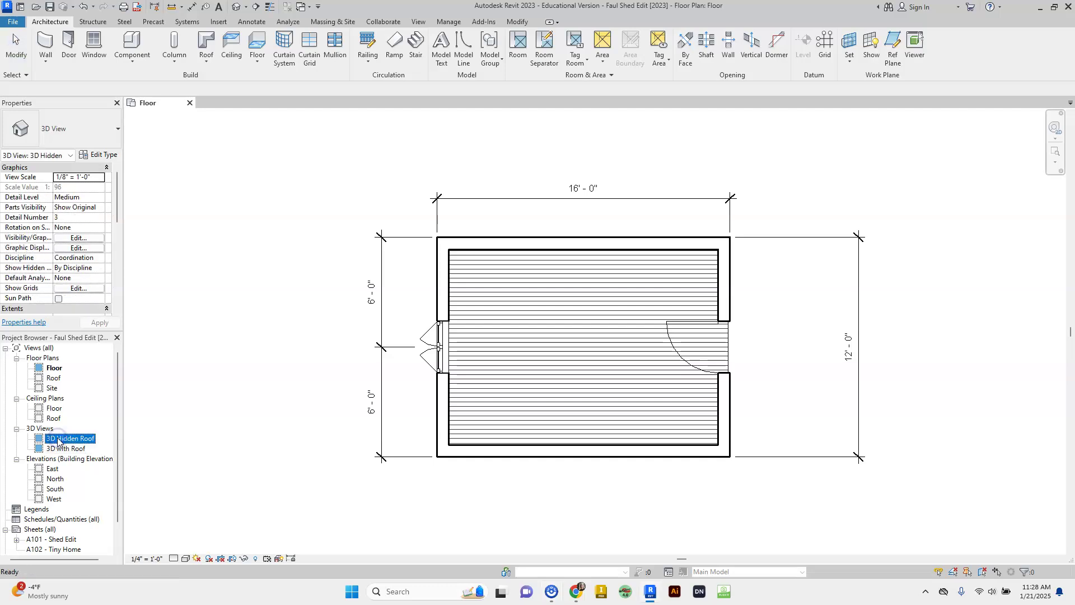
pyautogui.doubleClick(59, 440)
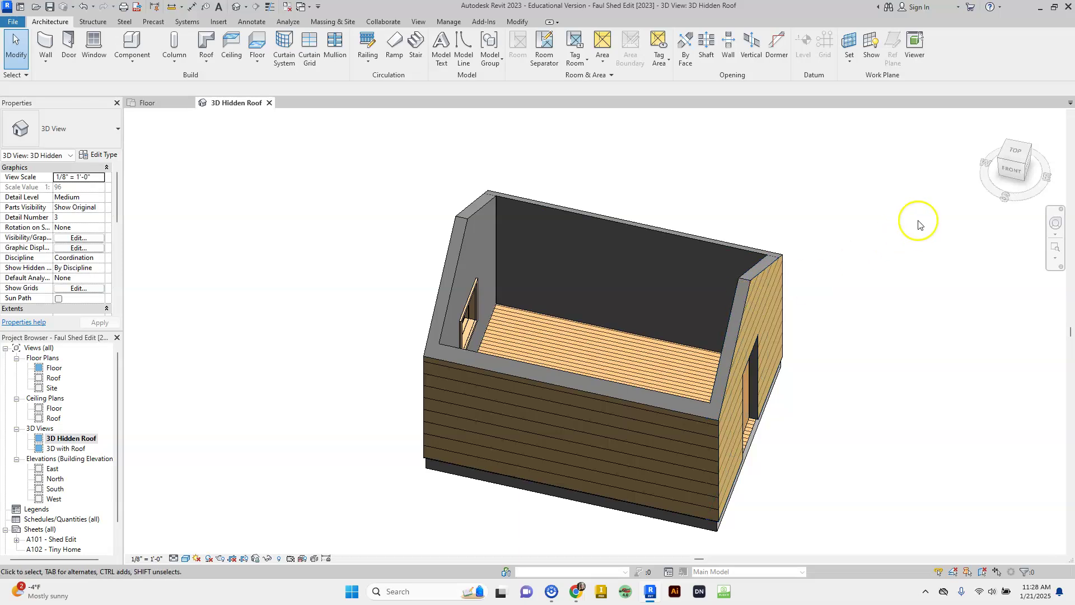
pyautogui.click(988, 122)
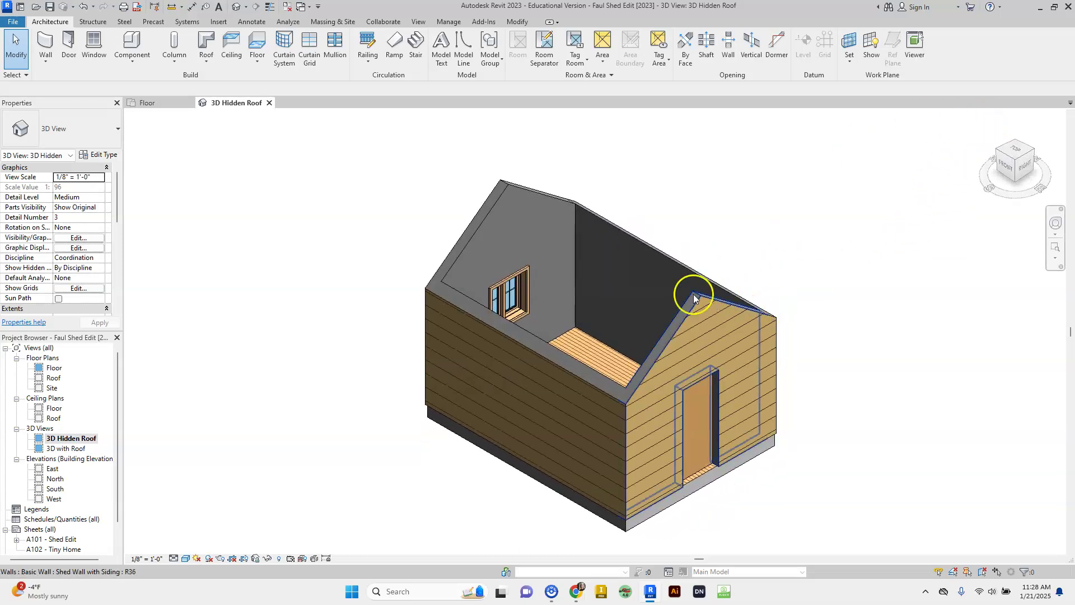
pyautogui.click(783, 317)
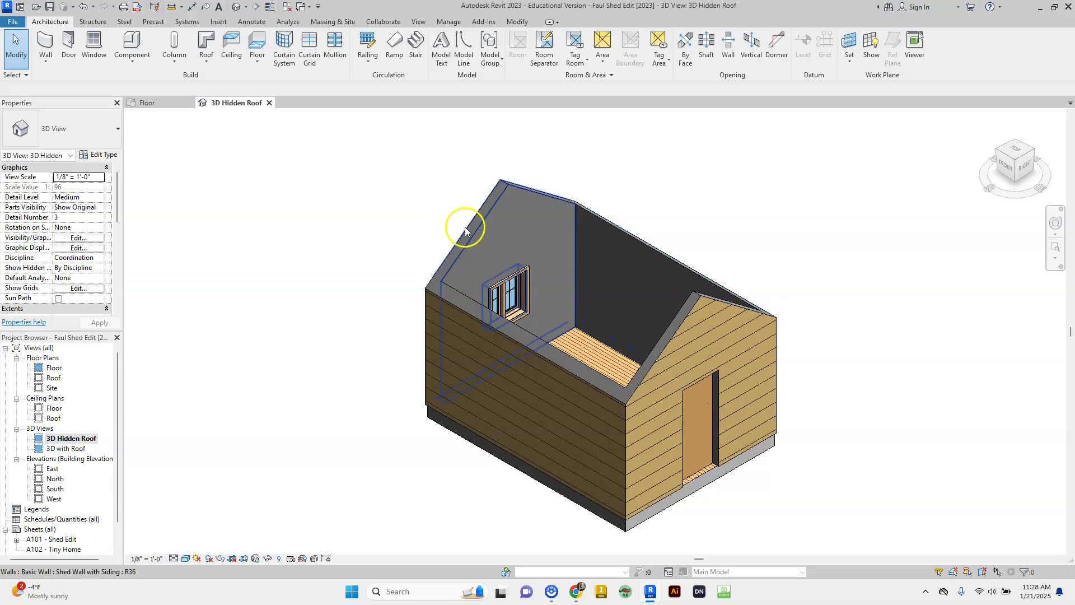
# - Open the 3D with Roof view, orbit around the shed and restore the home orientation
pyautogui.click(63, 449)
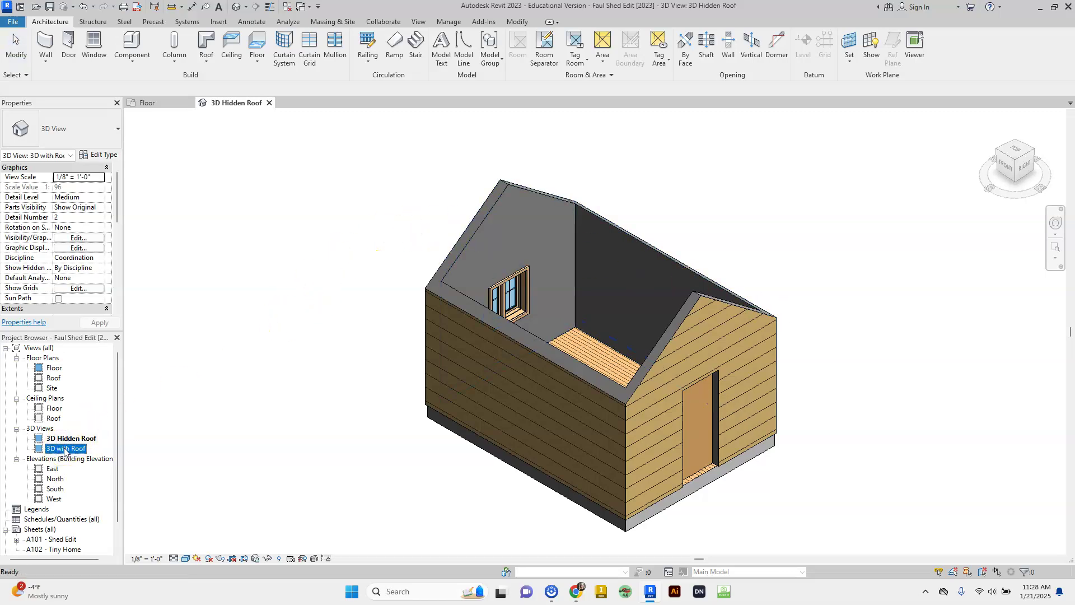
pyautogui.click(68, 449)
pyautogui.doubleClick(70, 450)
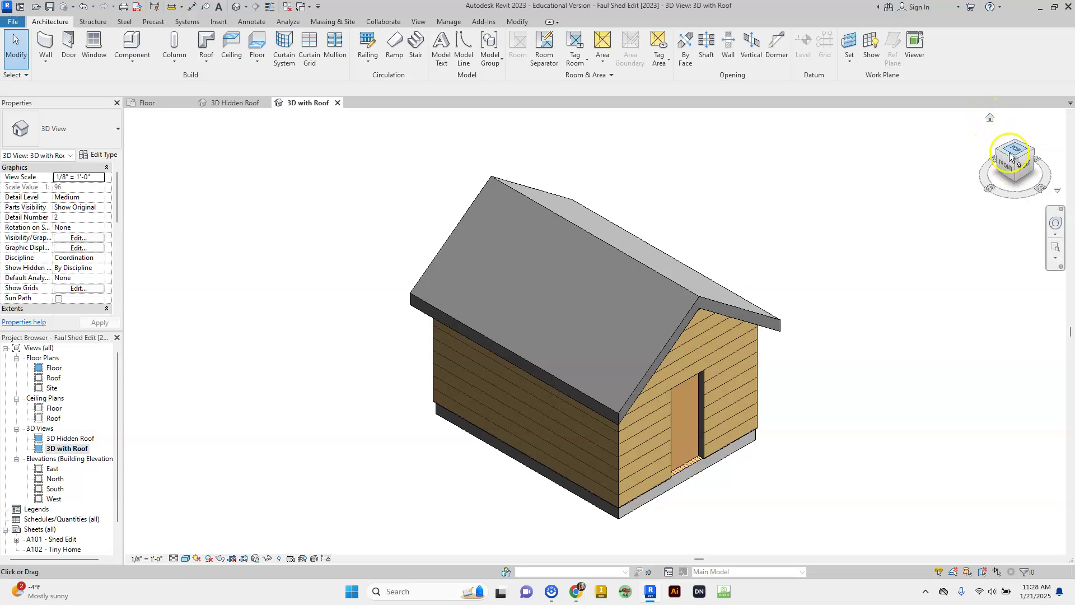
pyautogui.moveTo(1003, 159)
pyautogui.mouseDown()
pyautogui.moveTo(919, 144)
pyautogui.moveTo(792, 162)
pyautogui.moveTo(942, 206)
pyautogui.moveTo(1053, 168)
pyautogui.moveTo(1054, 197)
pyautogui.mouseUp()
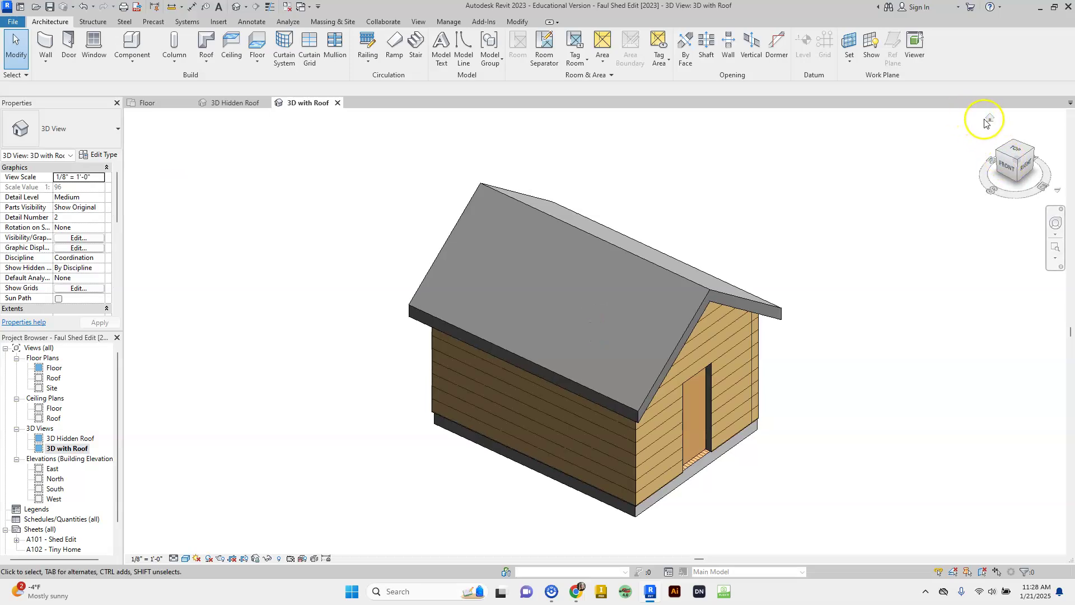
pyautogui.click(990, 119)
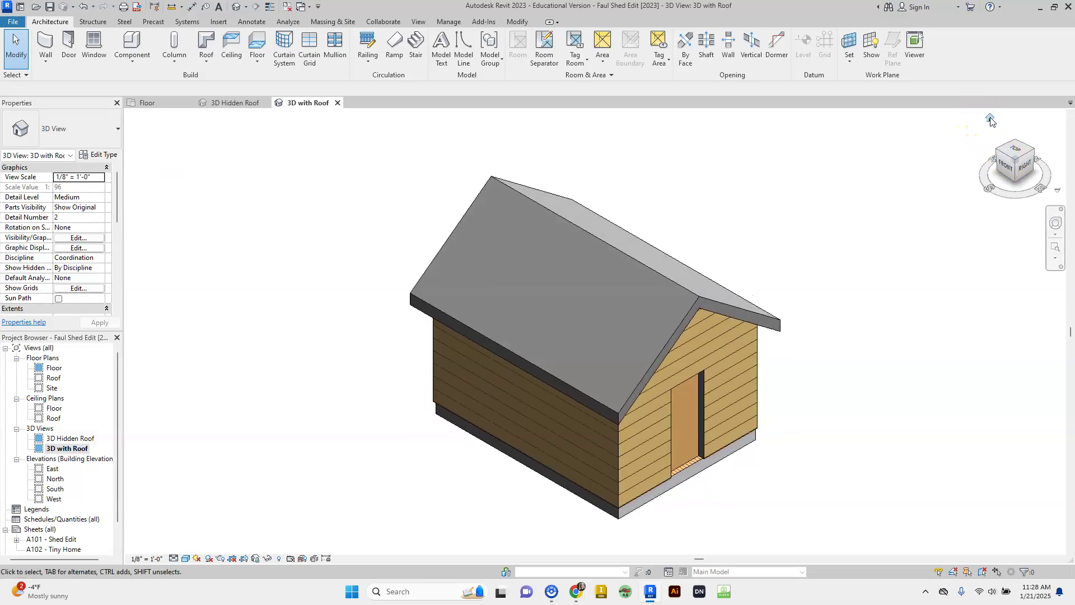
# - Switch through the open Floor, 3D Hidden Roof and 3D with Roof views, ending on the Floor plan
pyautogui.click(224, 103)
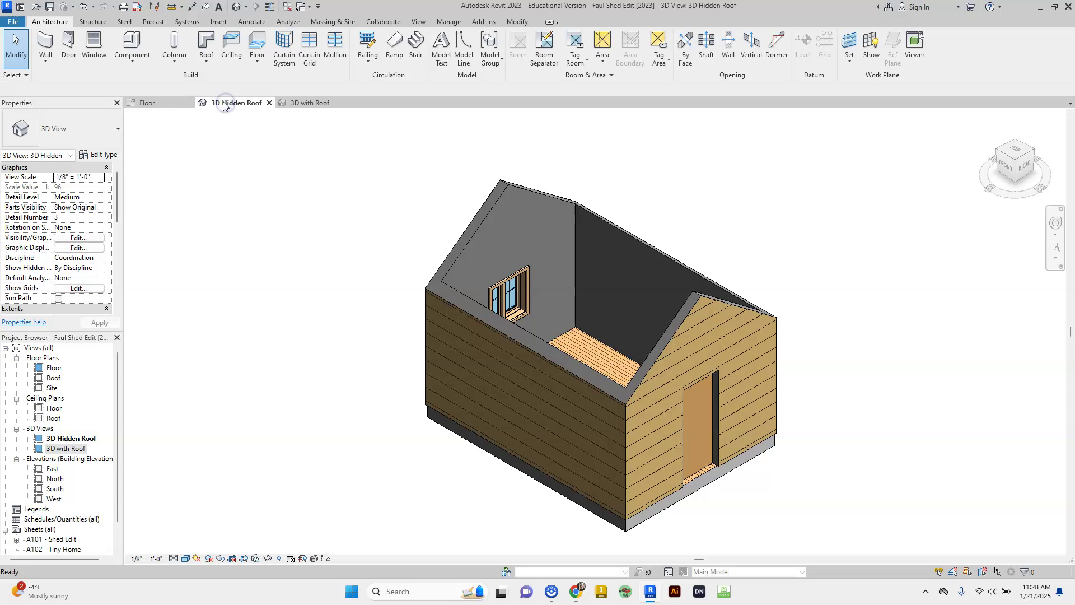
pyautogui.click(167, 107)
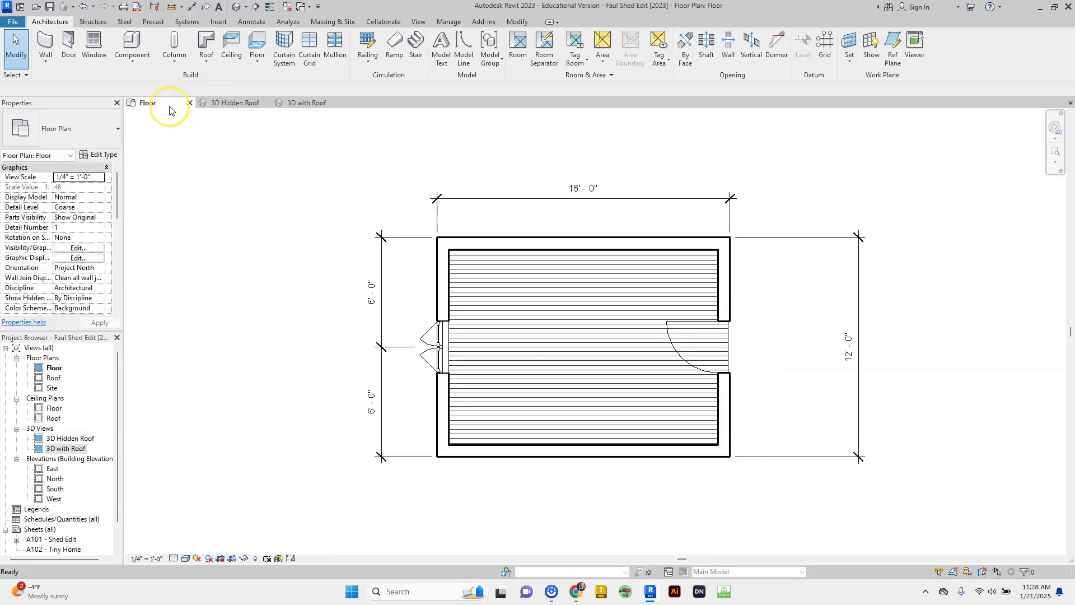
pyautogui.click(165, 107)
pyautogui.click(227, 107)
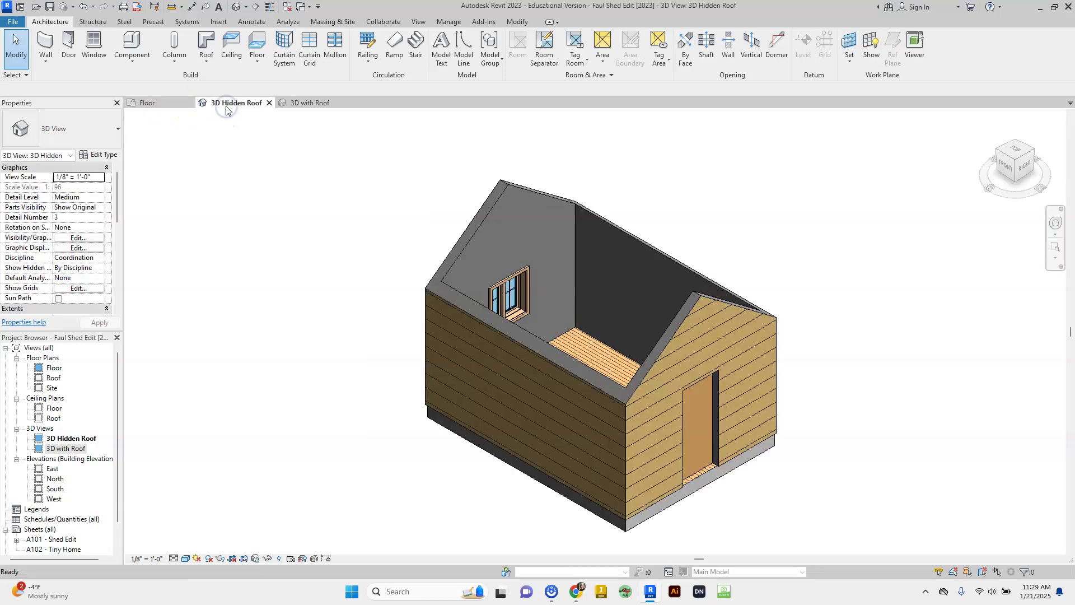
pyautogui.click(311, 109)
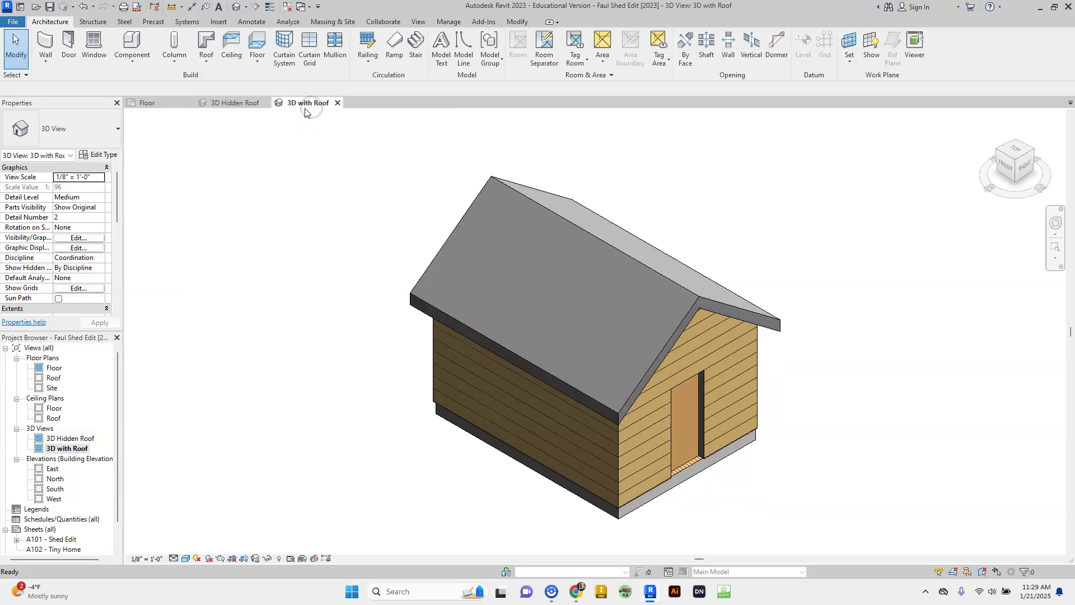
pyautogui.click(154, 108)
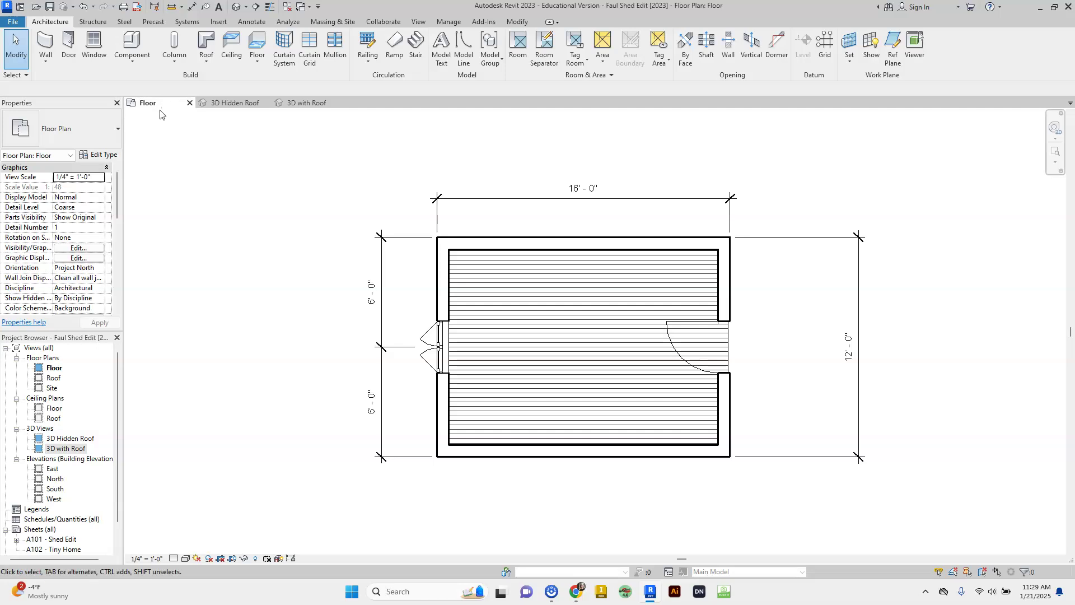
# - Start placing a component and browse to the English-Imperial library folder for loading a family
pyautogui.click(130, 43)
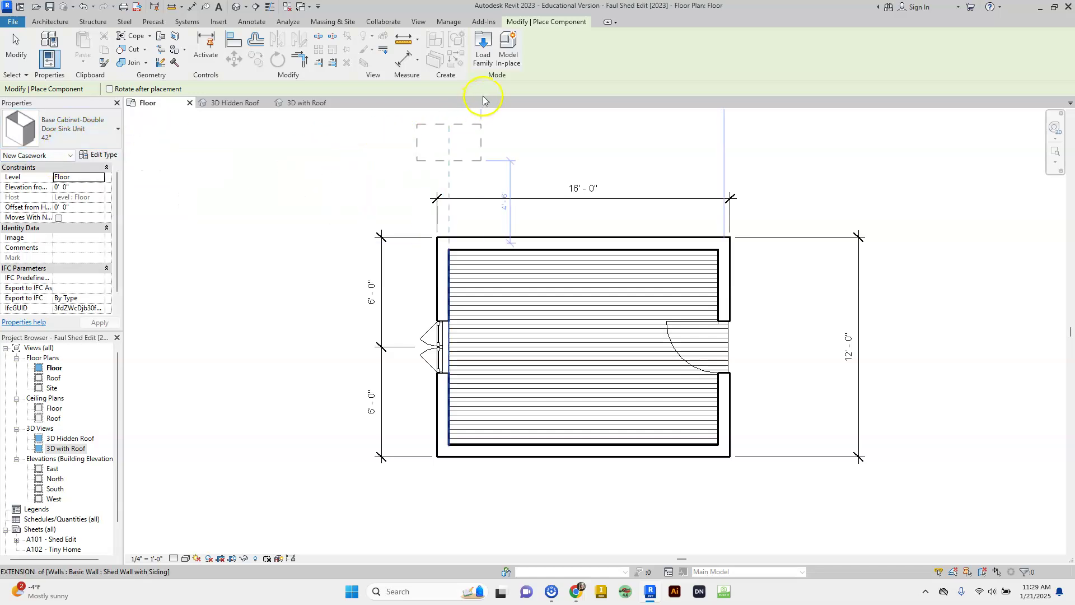
pyautogui.click(485, 42)
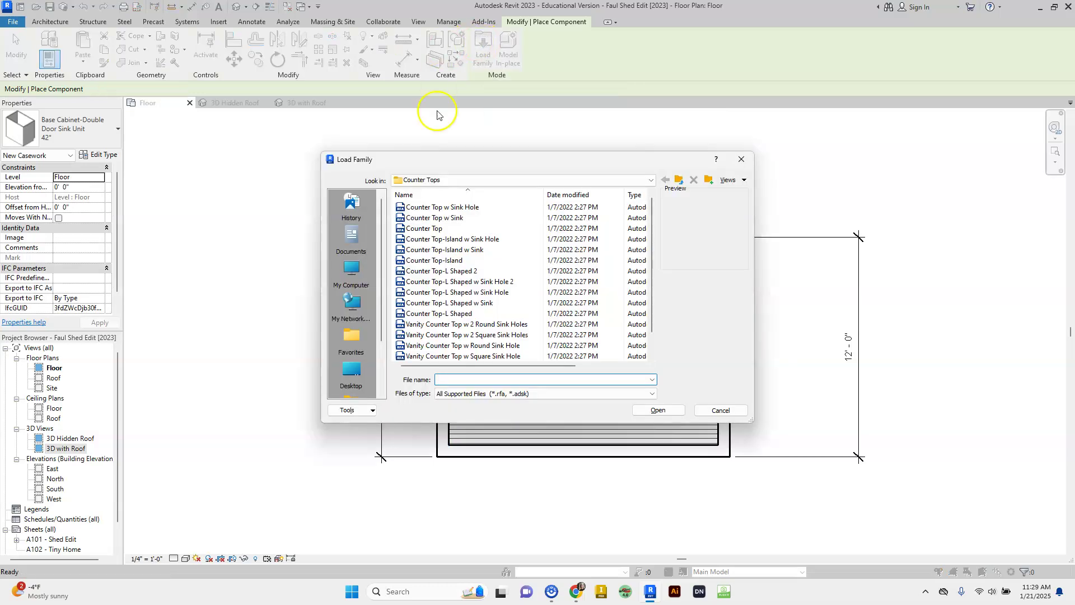
pyautogui.click(439, 180)
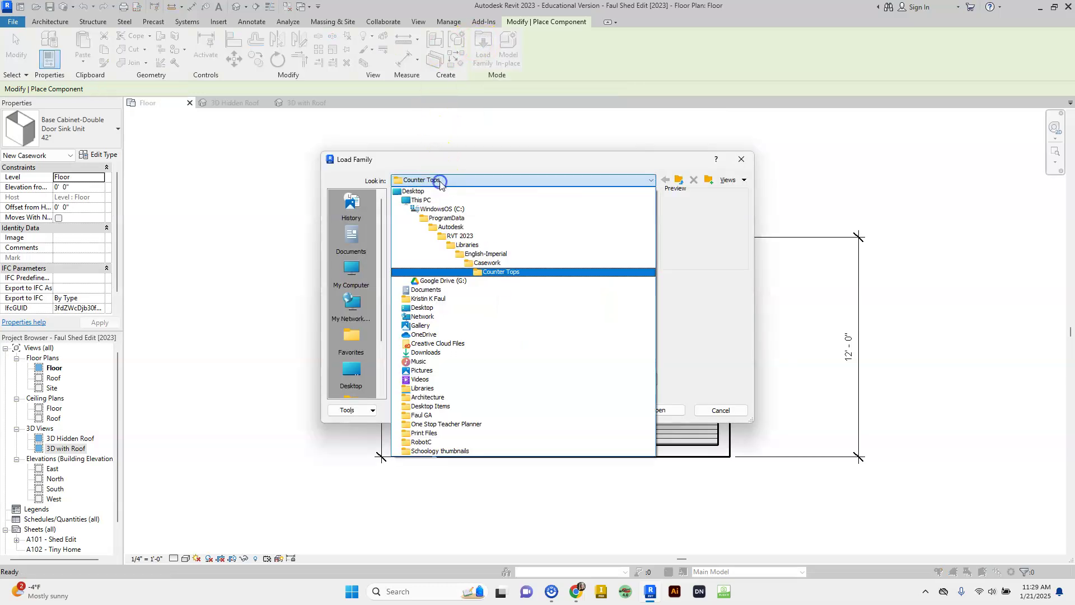
pyautogui.click(482, 263)
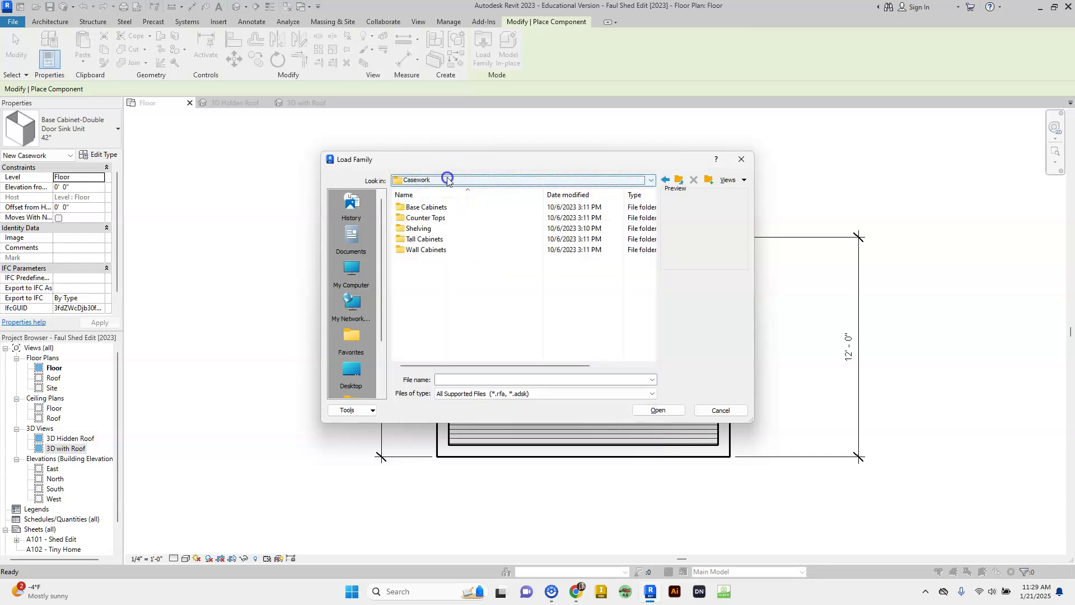
pyautogui.click(448, 179)
pyautogui.click(493, 256)
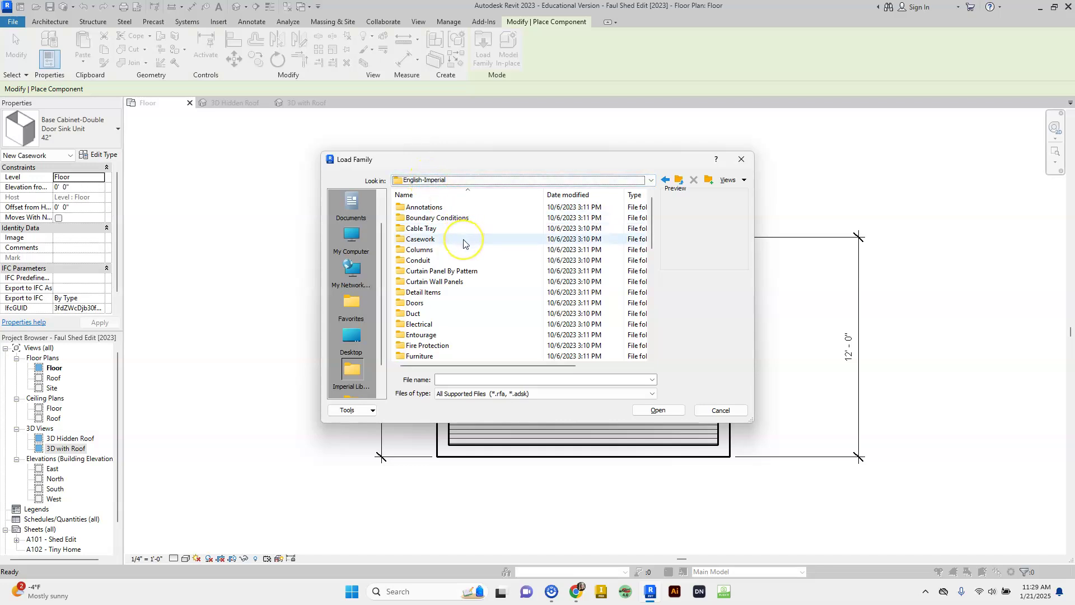
# - Look through the library's family categories and open the Base Cabinets folder inside Casework
pyautogui.scroll(-6, 463, 242)
pyautogui.scroll(-2, 463, 242)
pyautogui.scroll(8, 463, 245)
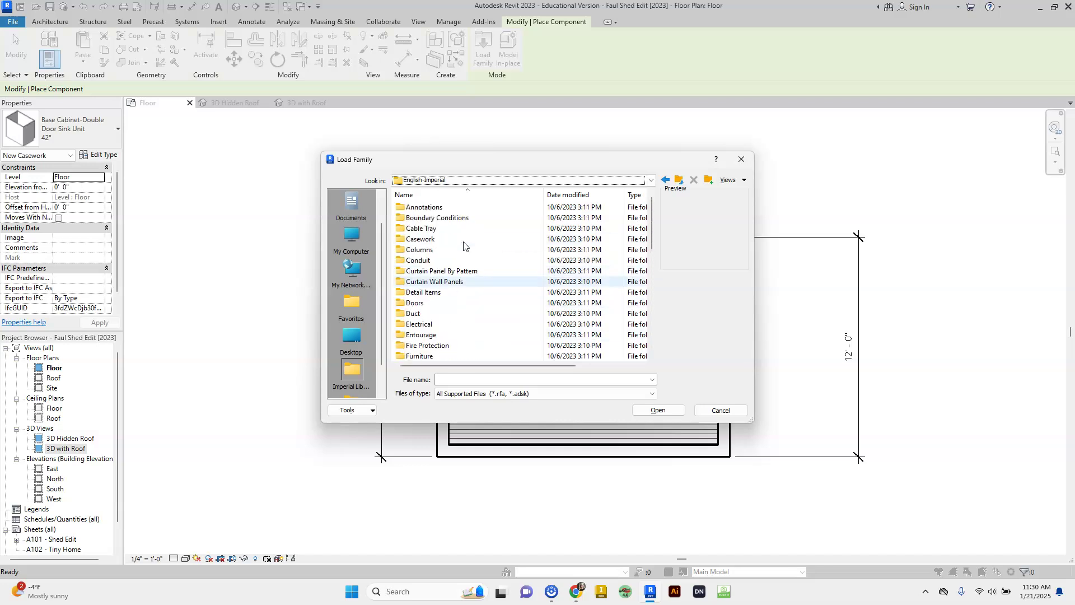
pyautogui.click(416, 241)
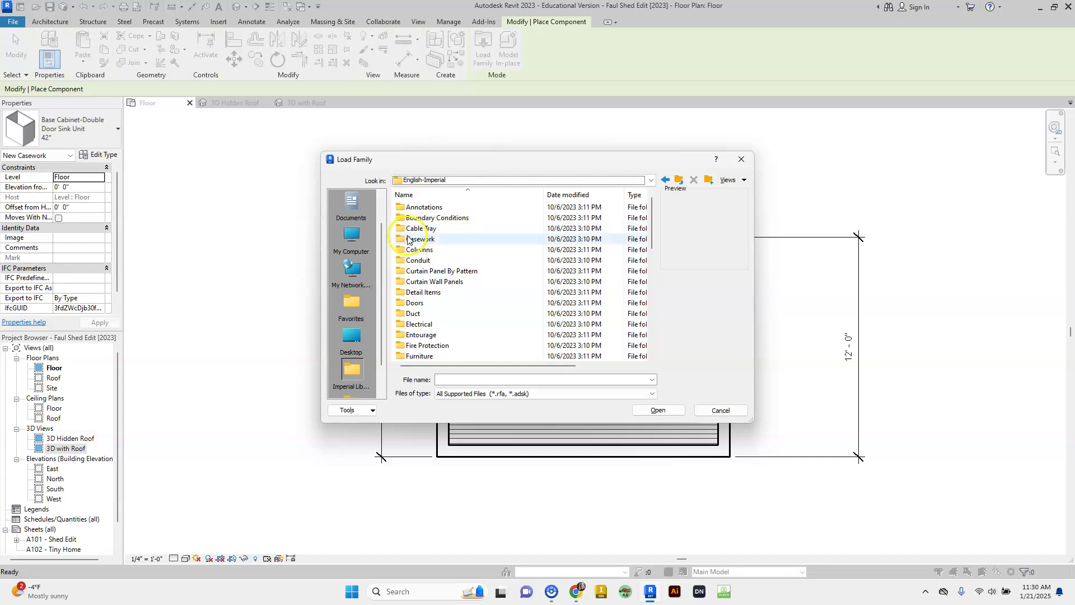
pyautogui.doubleClick(416, 241)
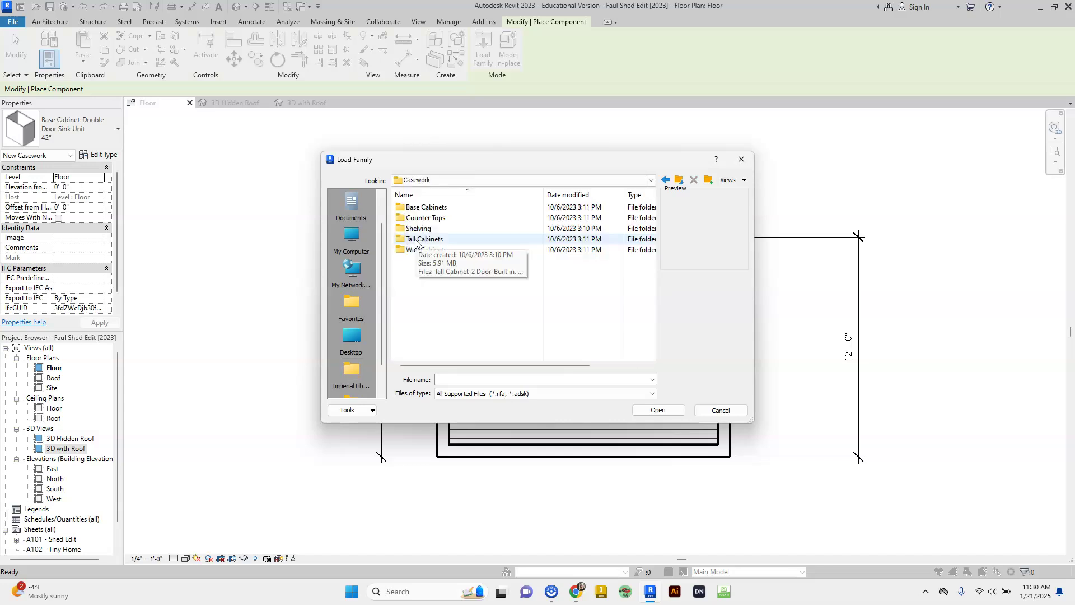
pyautogui.click(420, 211)
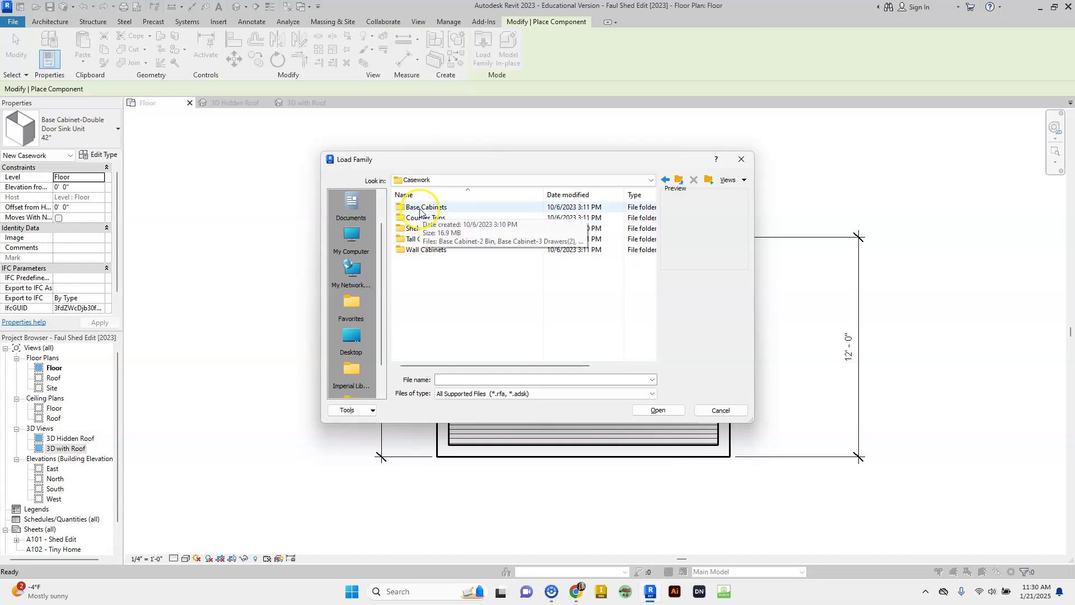
pyautogui.doubleClick(420, 208)
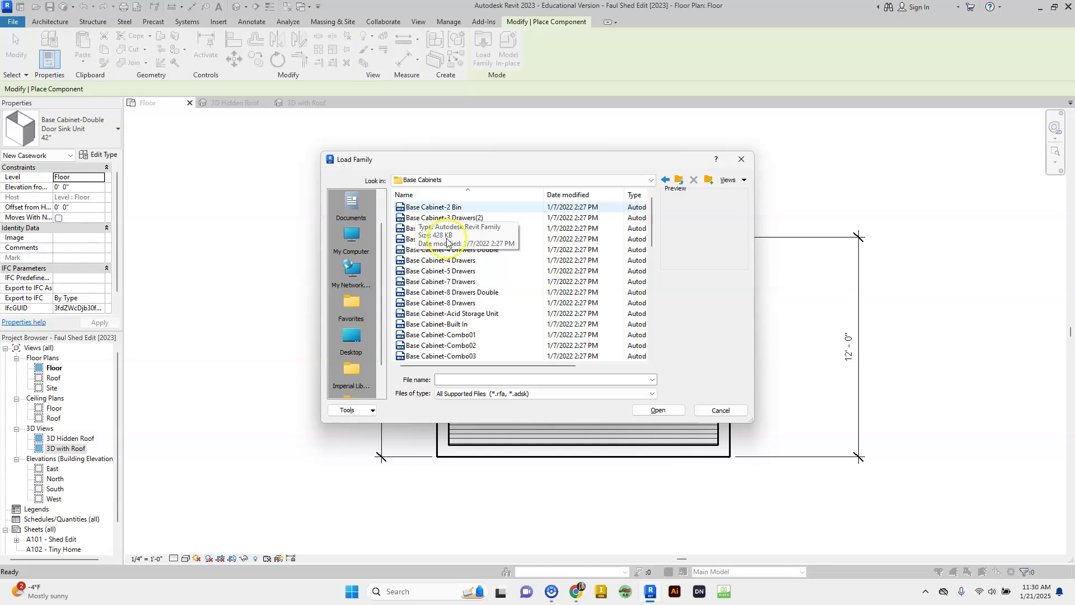
# - Find the Base Cabinet-Double Door Sink Unit family in the Base Cabinets folder and load it into the project
pyautogui.scroll(-12, 463, 261)
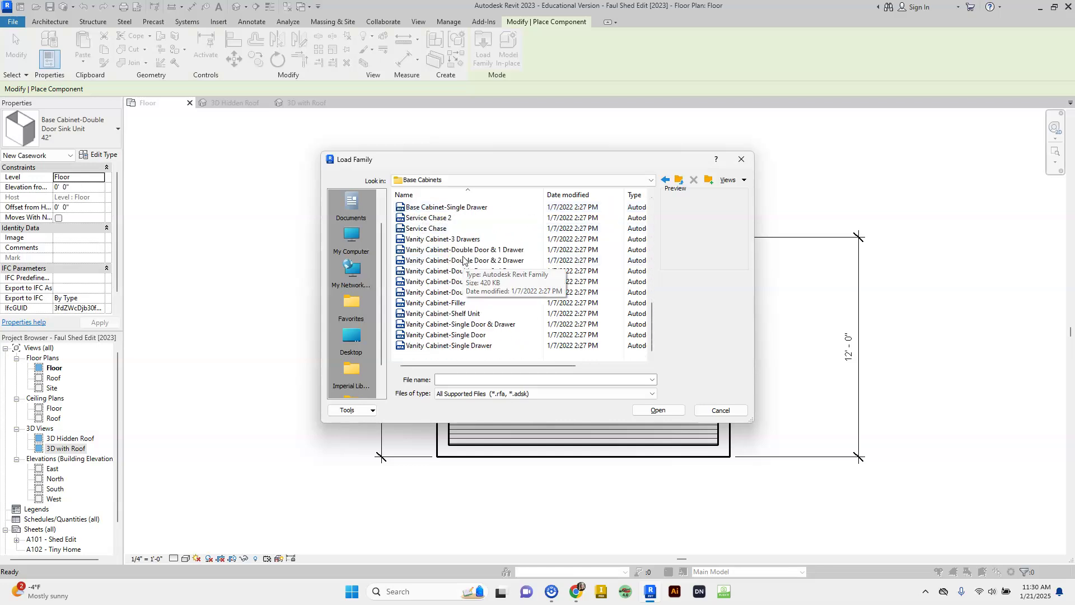
pyautogui.click(444, 338)
pyautogui.scroll(5, 447, 325)
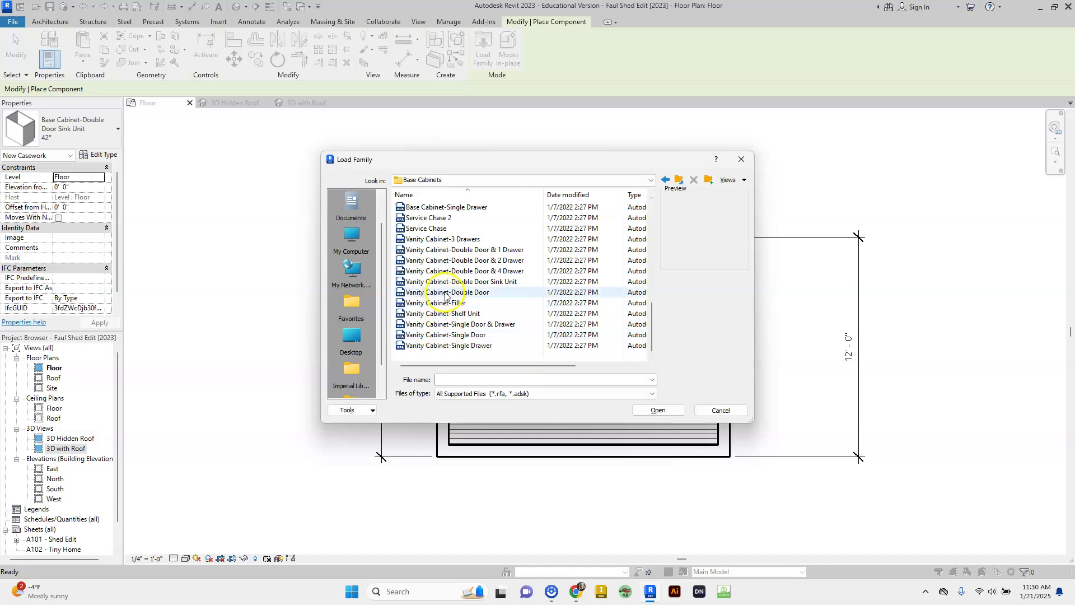
pyautogui.scroll(3, 448, 305)
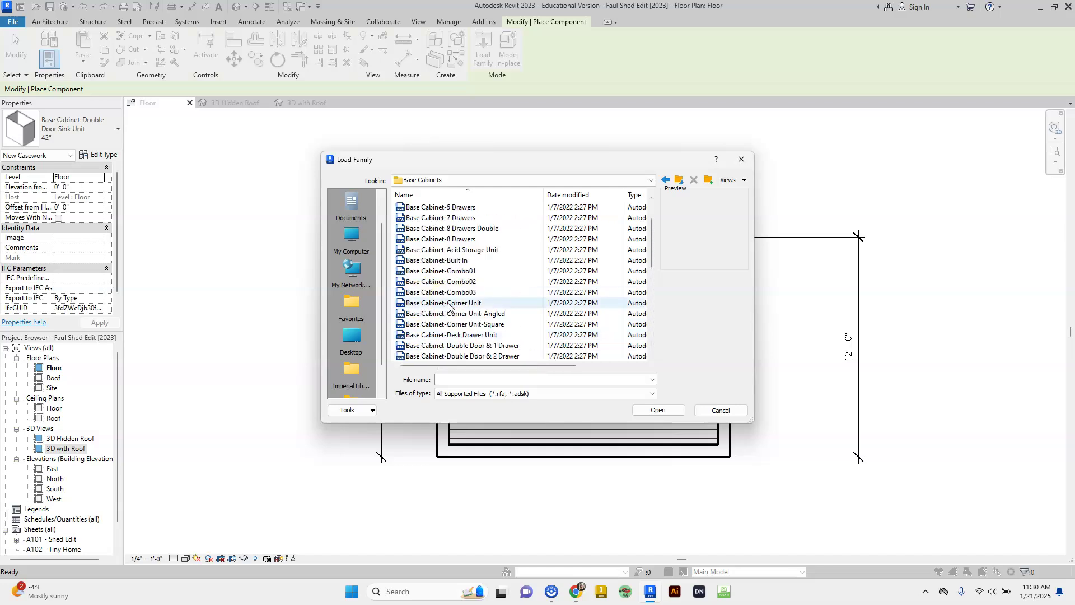
pyautogui.scroll(2, 446, 307)
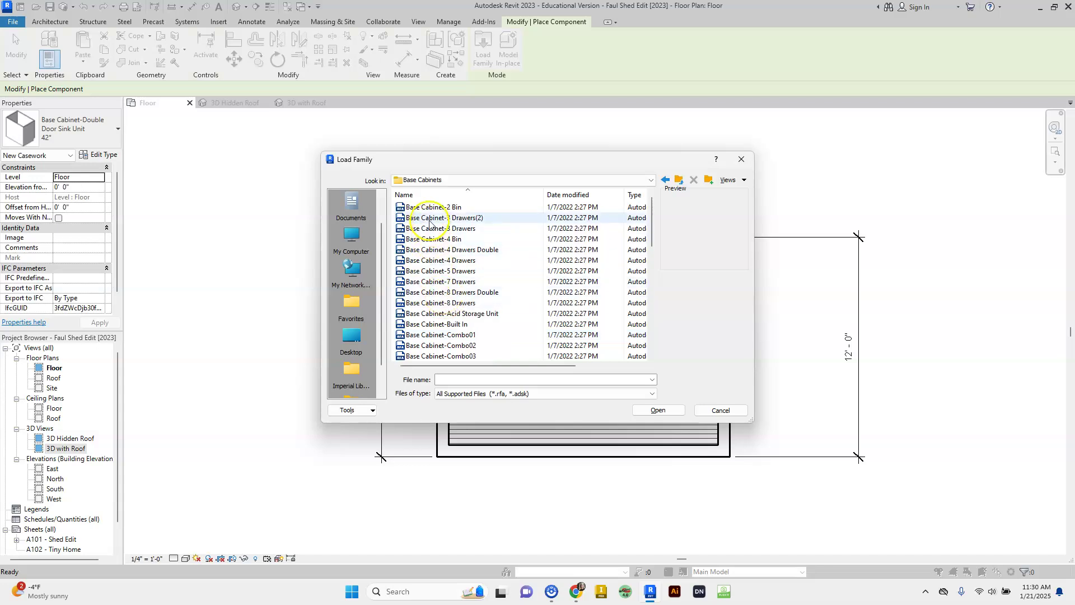
pyautogui.scroll(-2, 448, 313)
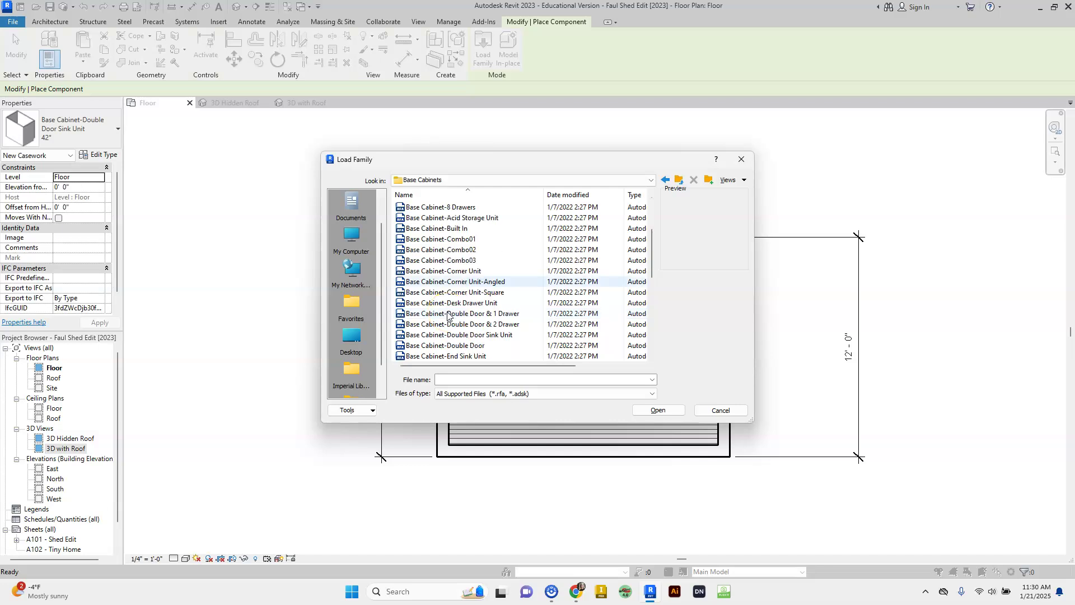
pyautogui.scroll(-1, 511, 313)
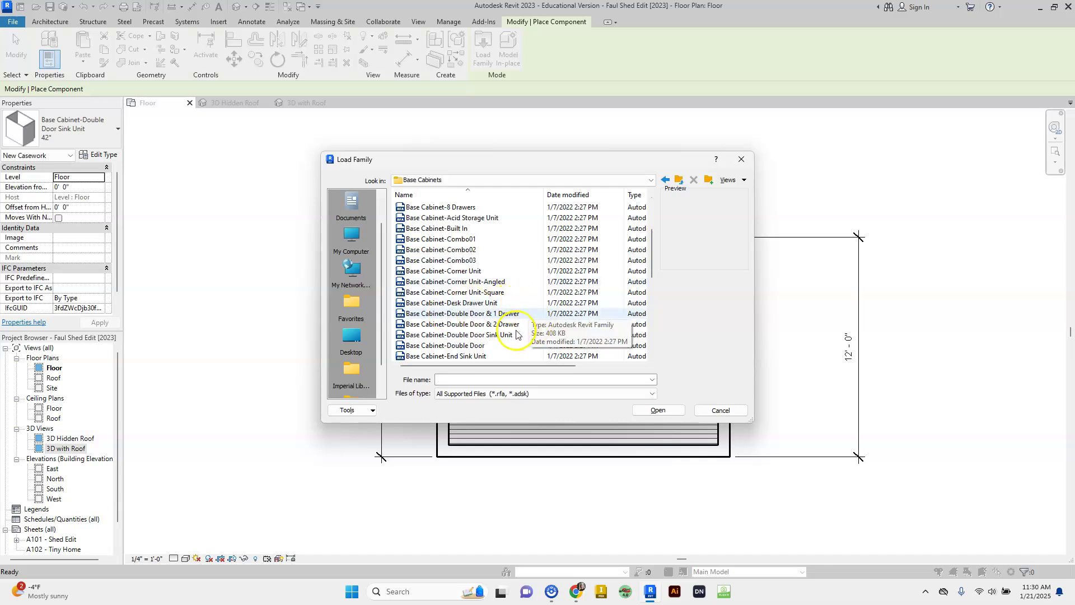
pyautogui.scroll(-1, 517, 335)
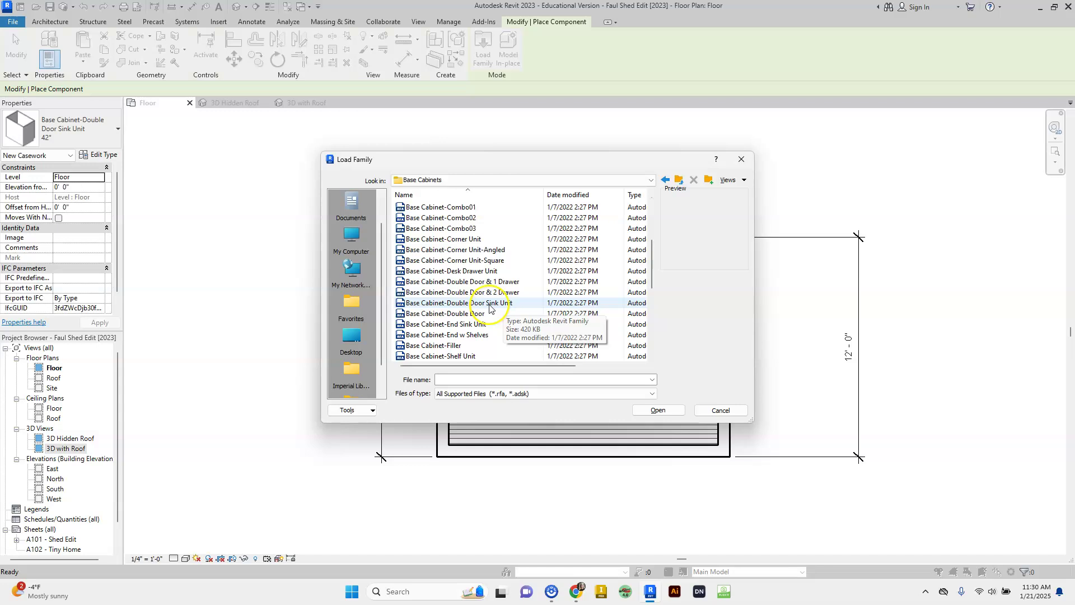
pyautogui.click(489, 304)
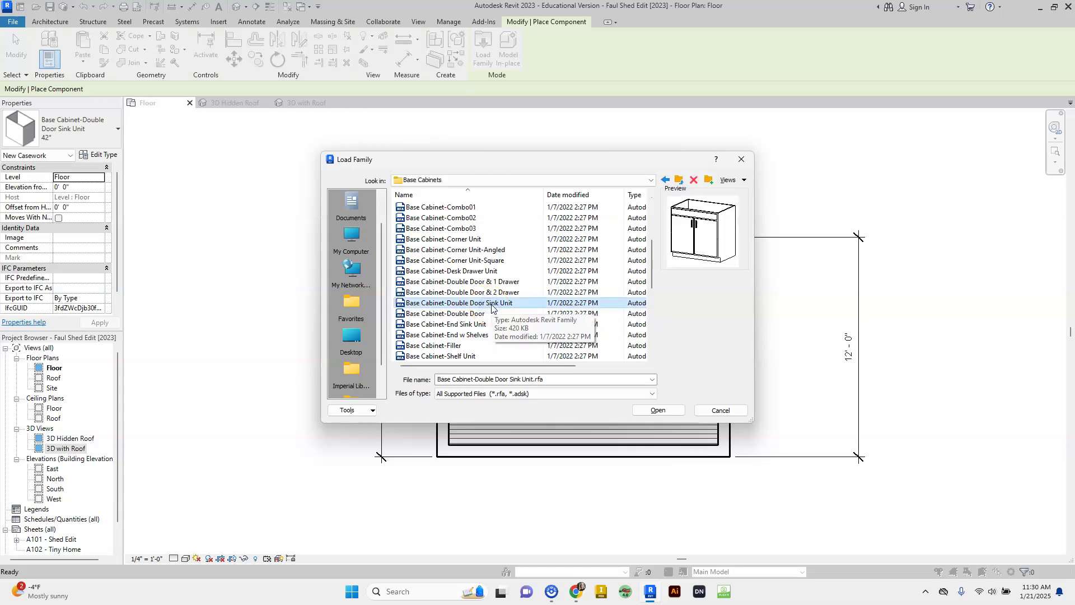
pyautogui.click(655, 411)
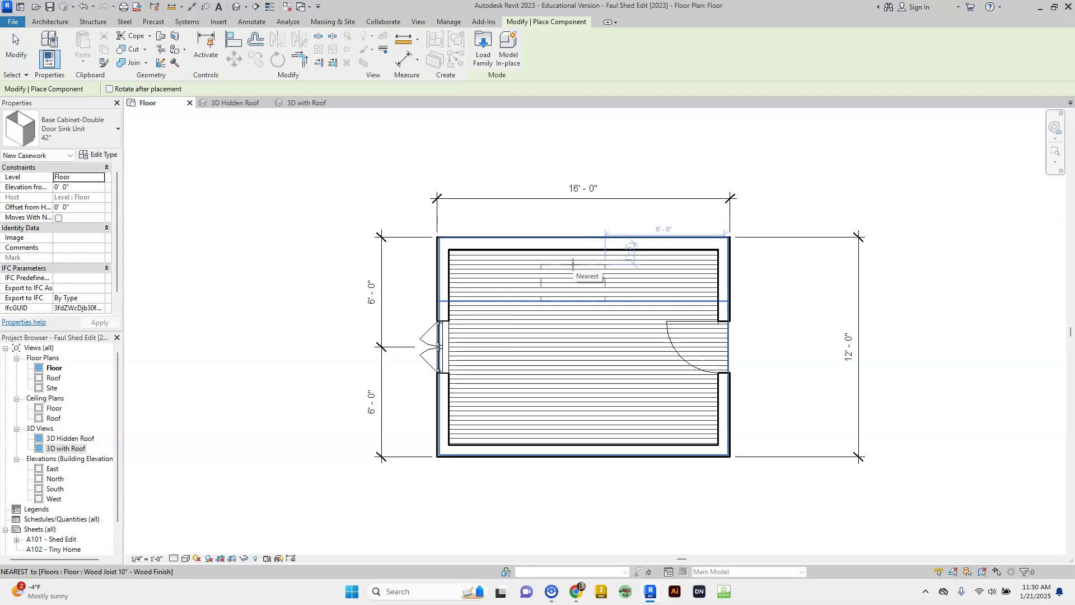
# - Place a 42" Base Cabinet-Double Door Sink Unit against the inside face of the upper long wall, near its middle, and finish placing
pyautogui.click(93, 134)
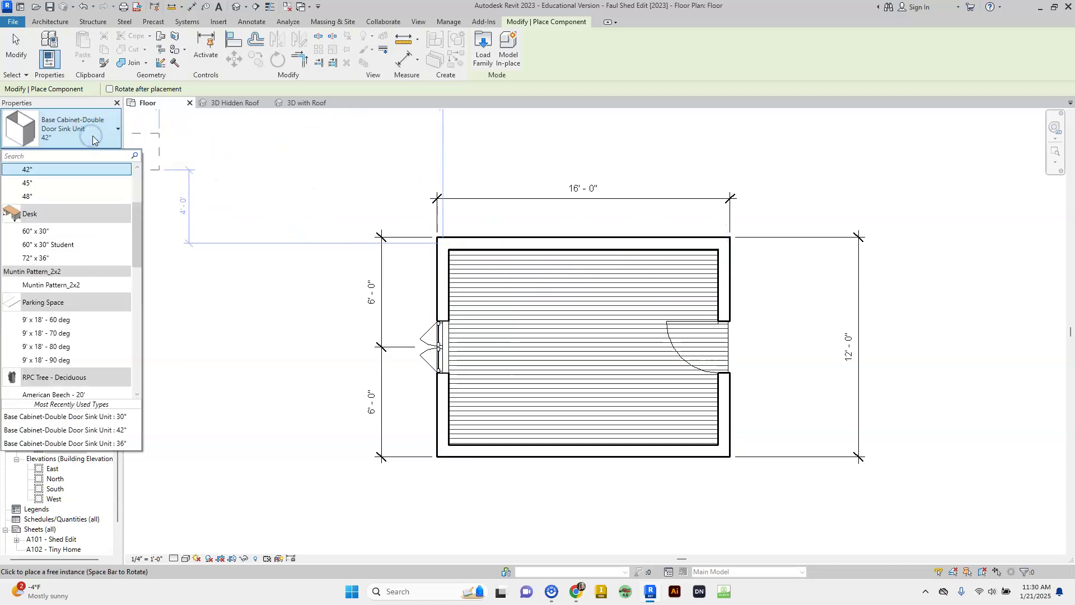
pyautogui.scroll(3, 84, 221)
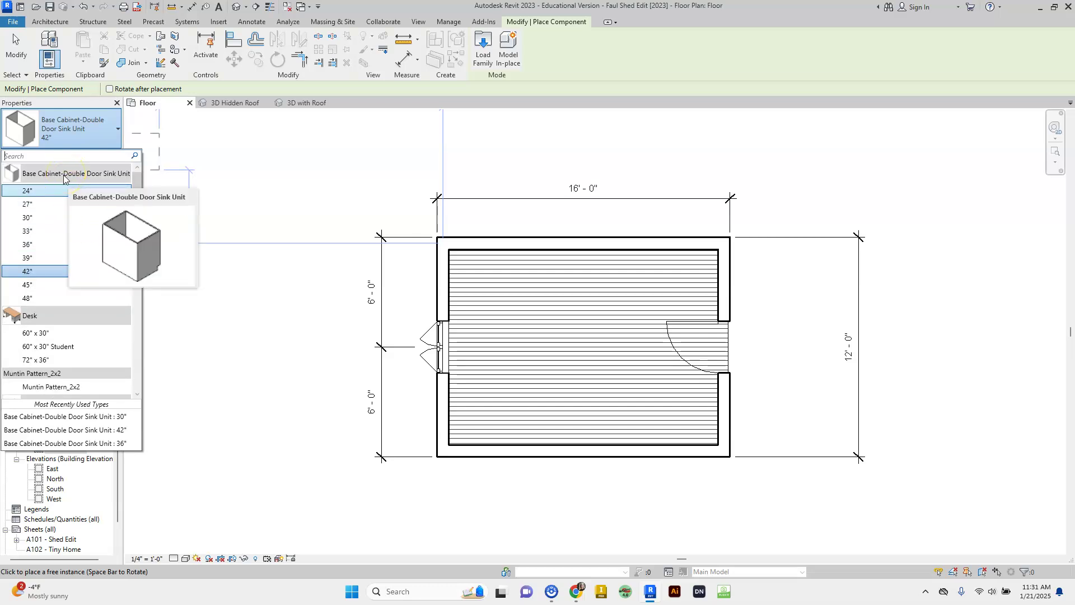
pyautogui.click(49, 256)
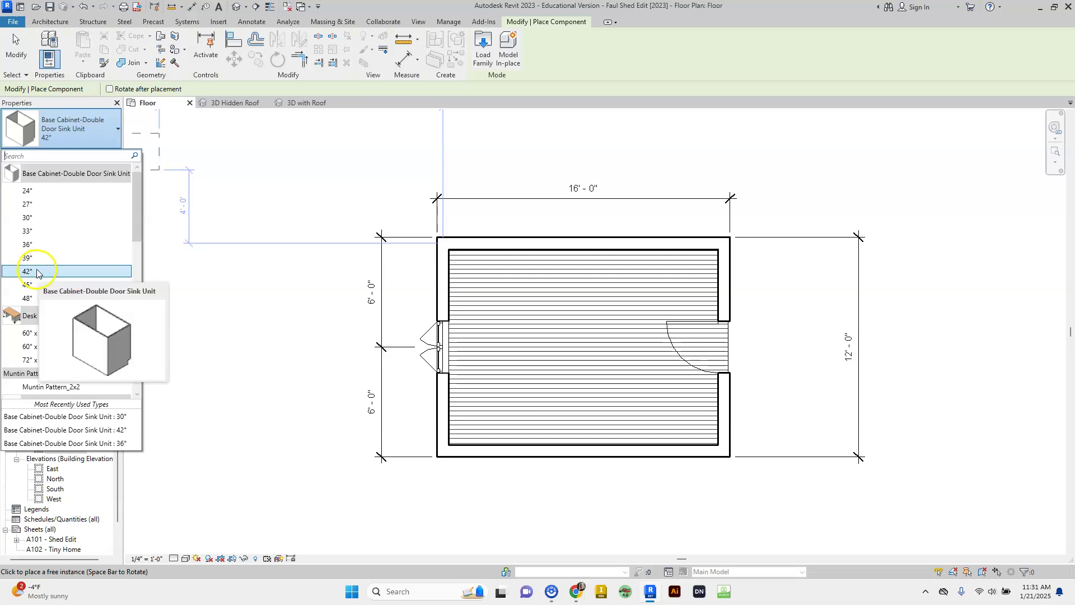
pyautogui.click(37, 271)
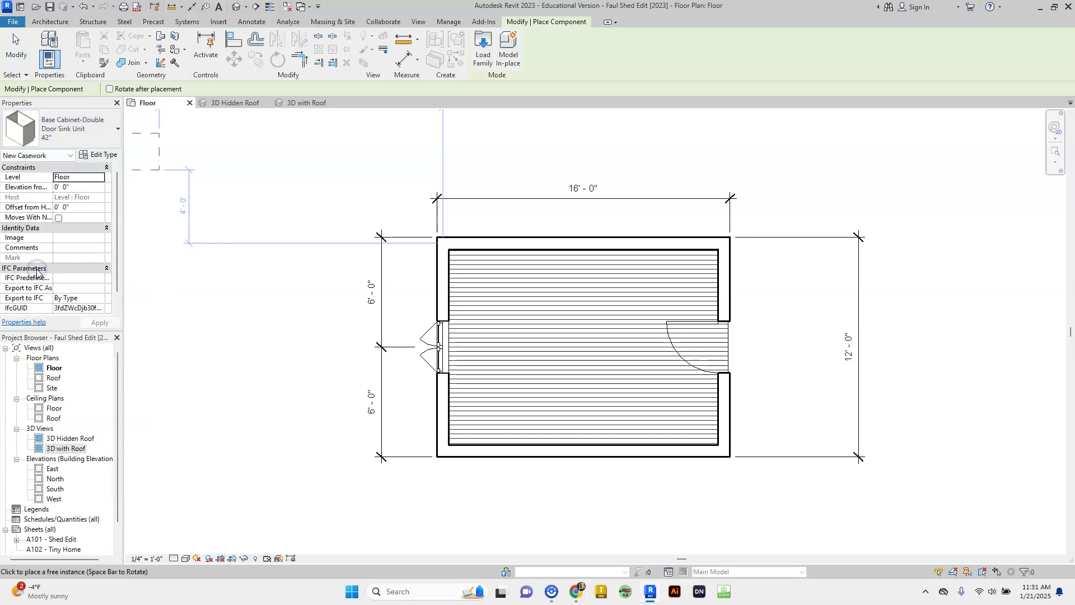
pyautogui.click(583, 249)
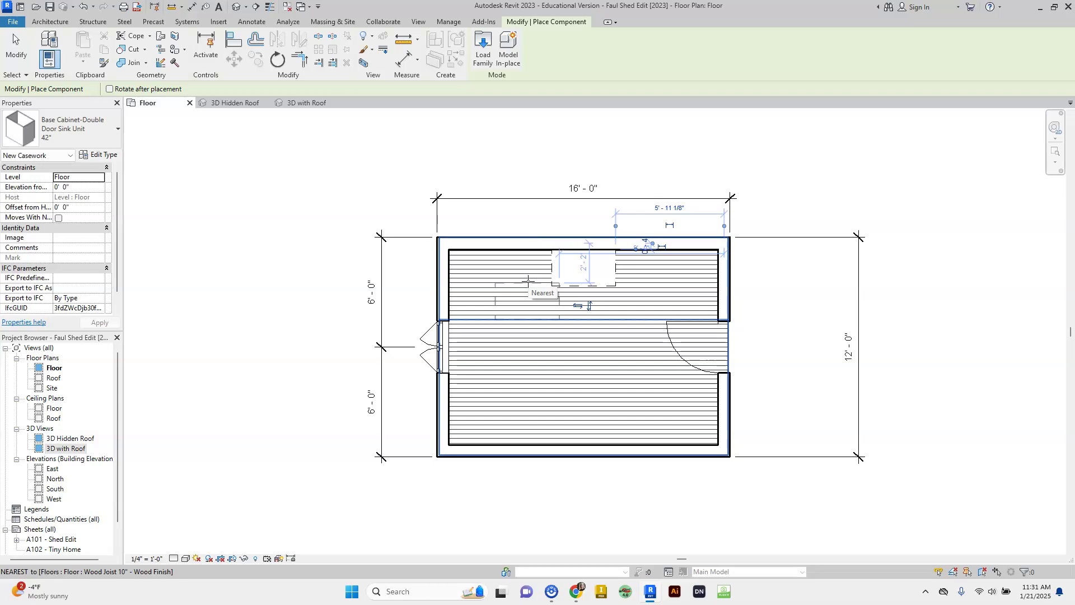
pyautogui.press('Escape')
pyautogui.press('Escape')
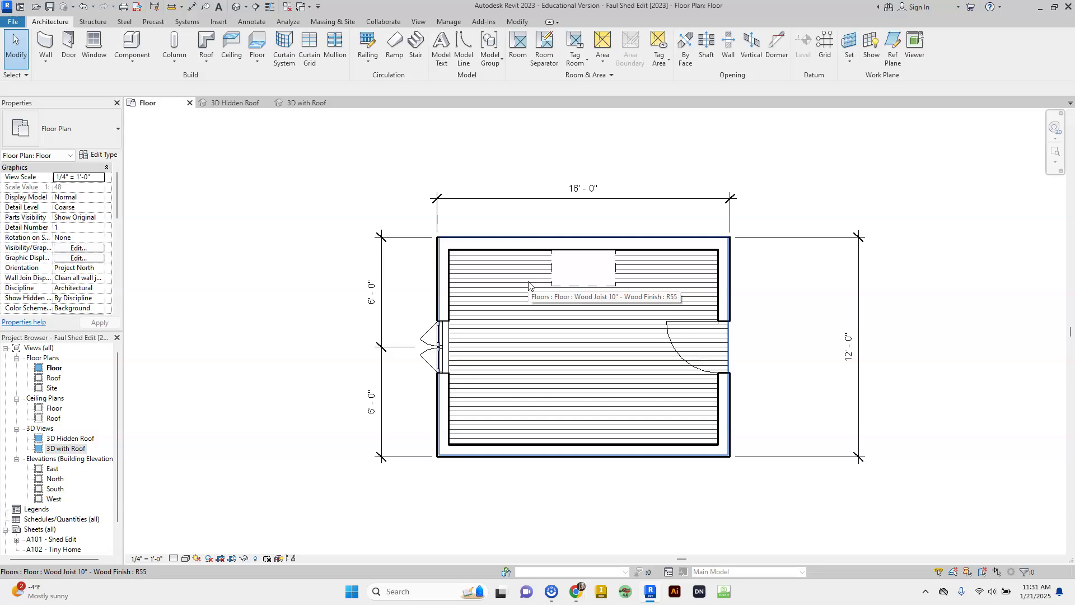
# - Examine the placed sink cabinet from its front in the 3D Hidden Roof view
pyautogui.click(211, 104)
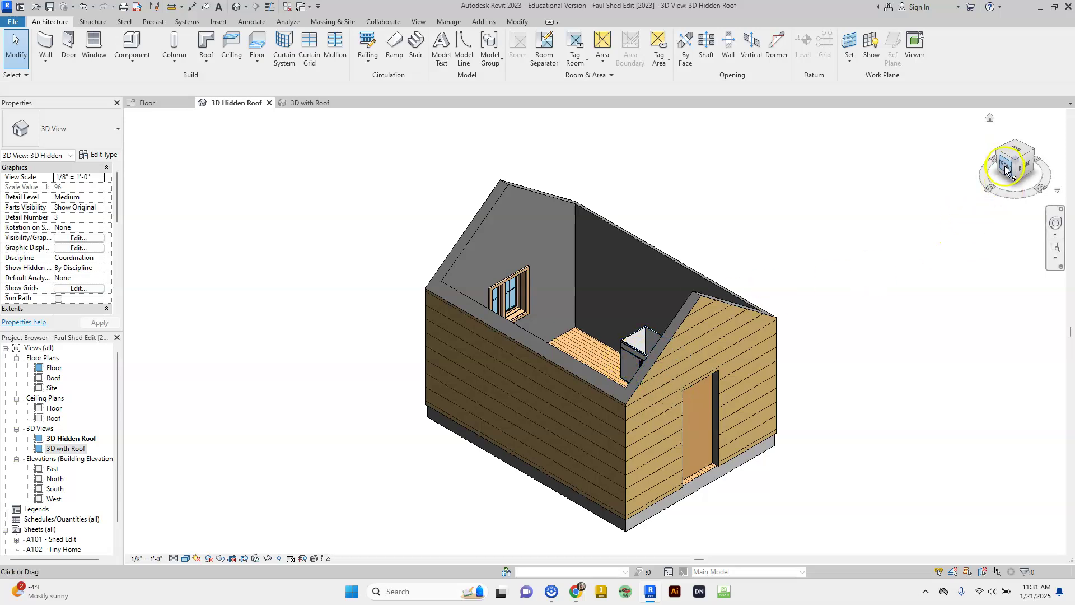
pyautogui.moveTo(1006, 168); pyautogui.dragTo(133, 230)
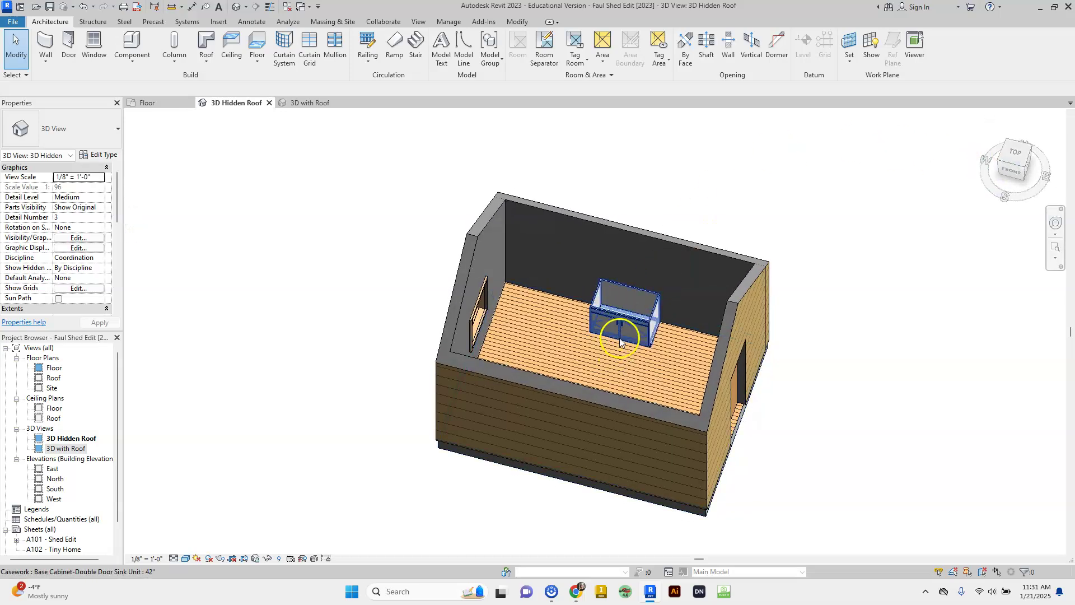
pyautogui.scroll(1, 620, 343)
pyautogui.scroll(2, 620, 342)
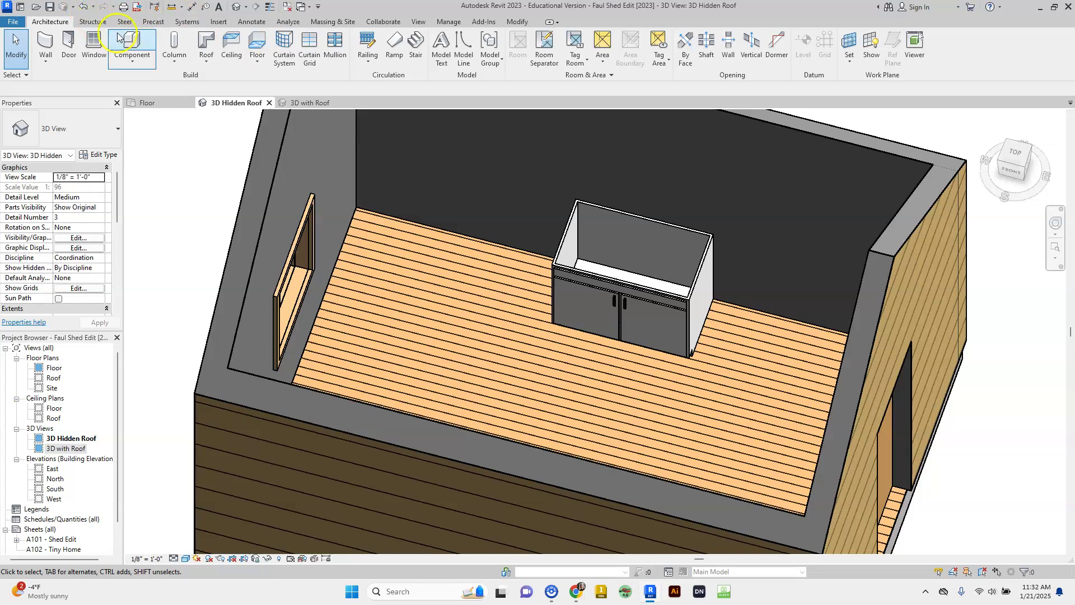
# - Return to the Floor plan and load the Base Cabinet-3 Drawers family from the Base Cabinets folder for component placement
pyautogui.click(150, 103)
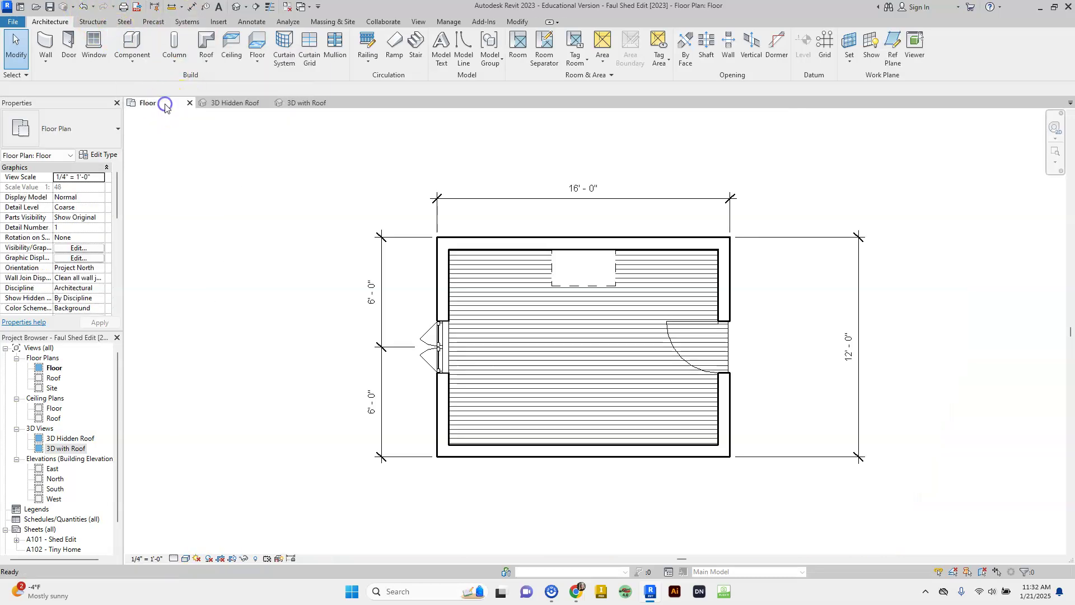
pyautogui.click(128, 42)
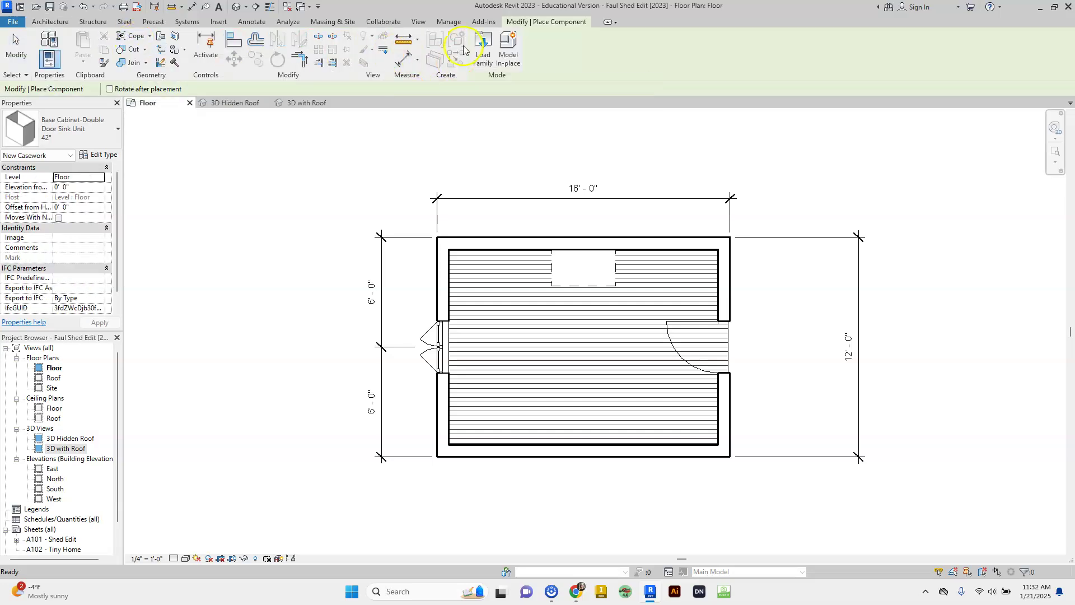
pyautogui.click(484, 46)
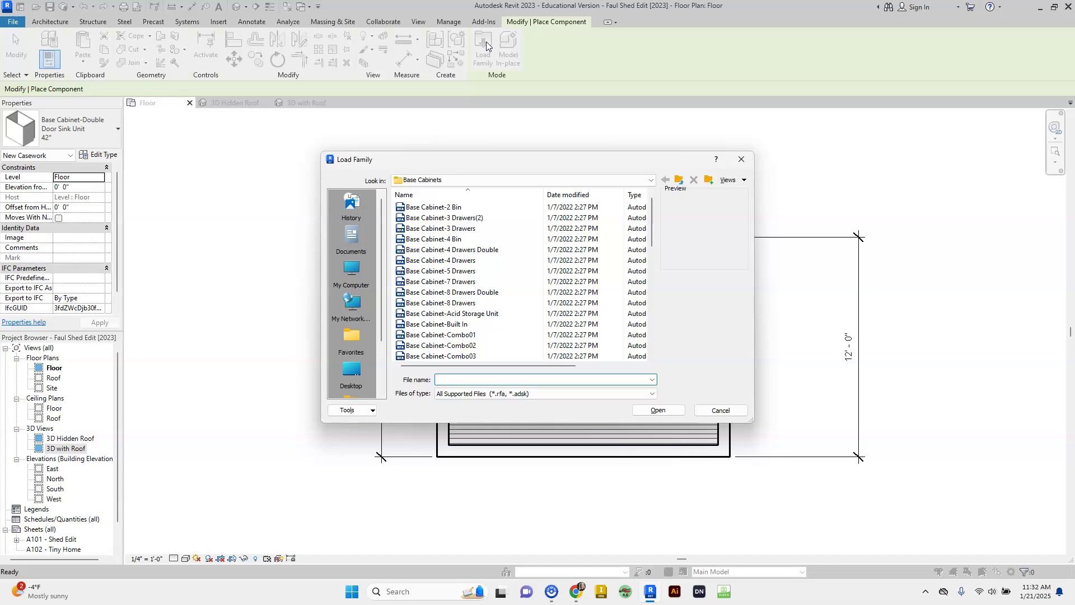
pyautogui.click(450, 230)
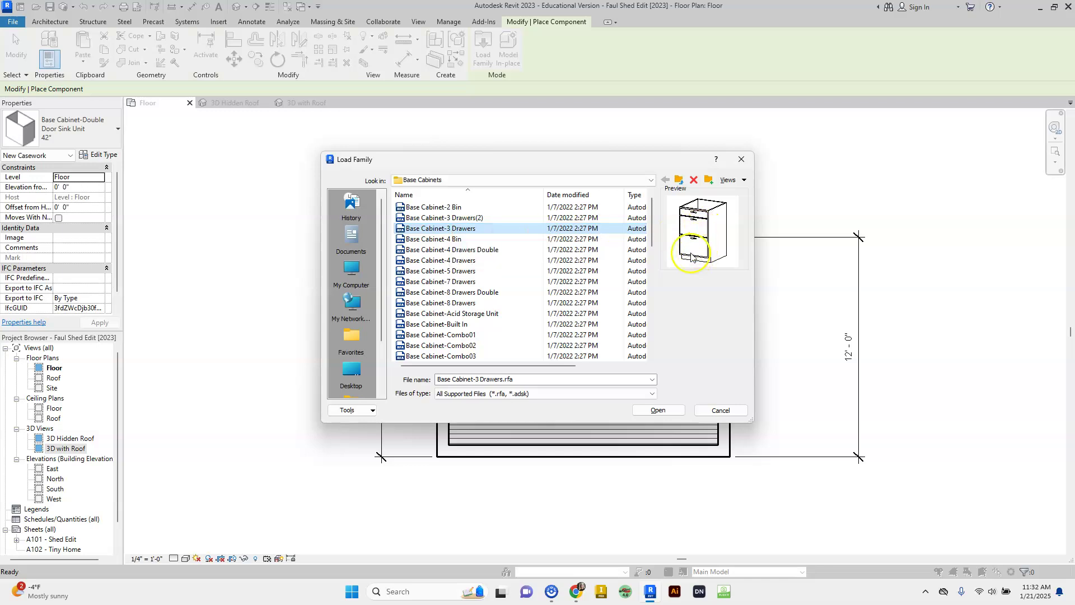
pyautogui.click(549, 272)
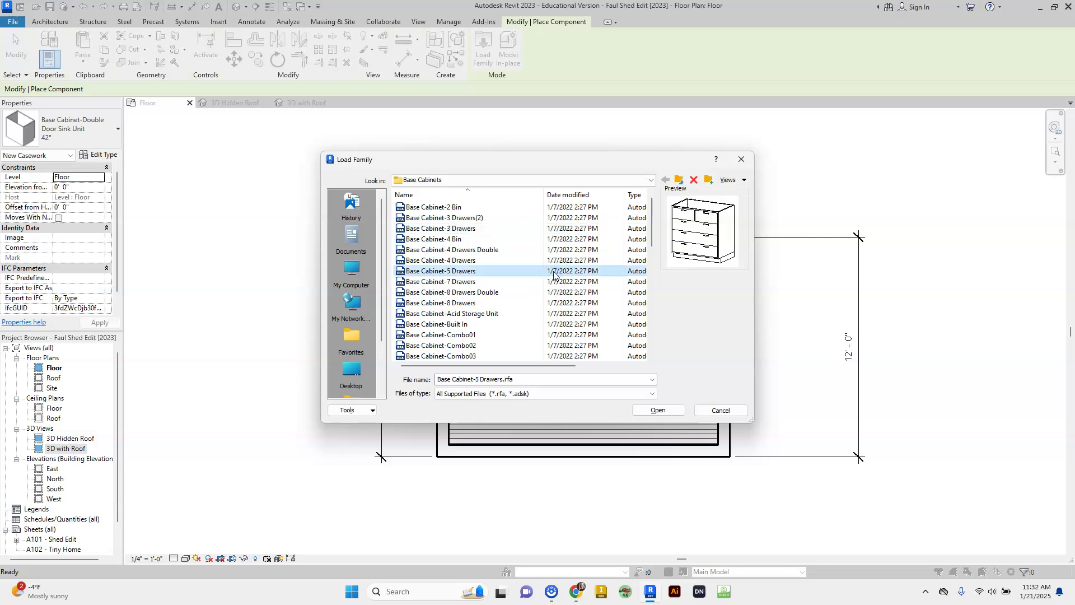
pyautogui.click(567, 229)
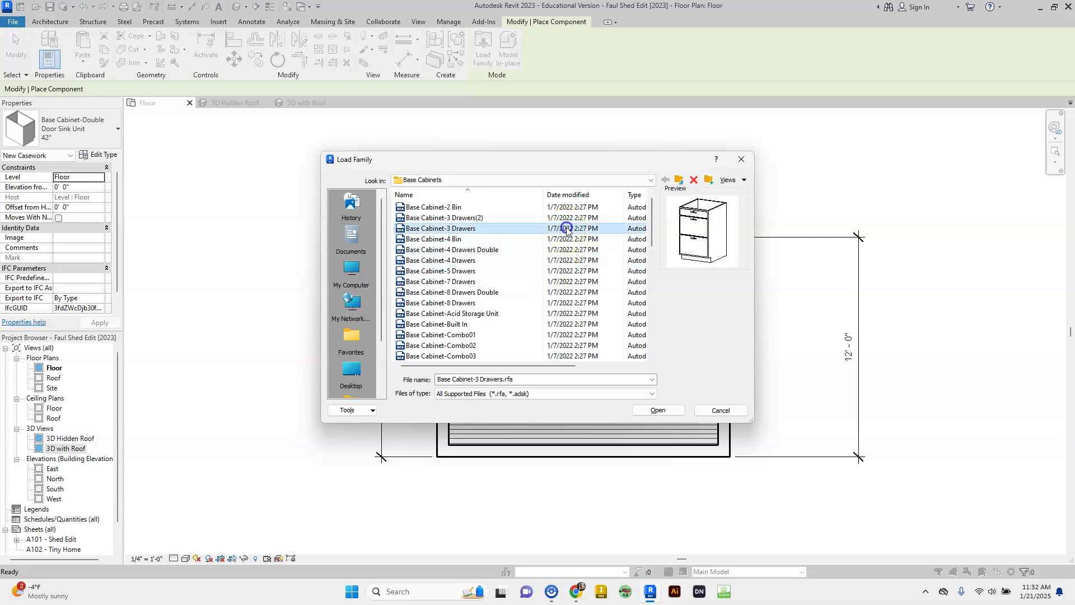
pyautogui.click(673, 407)
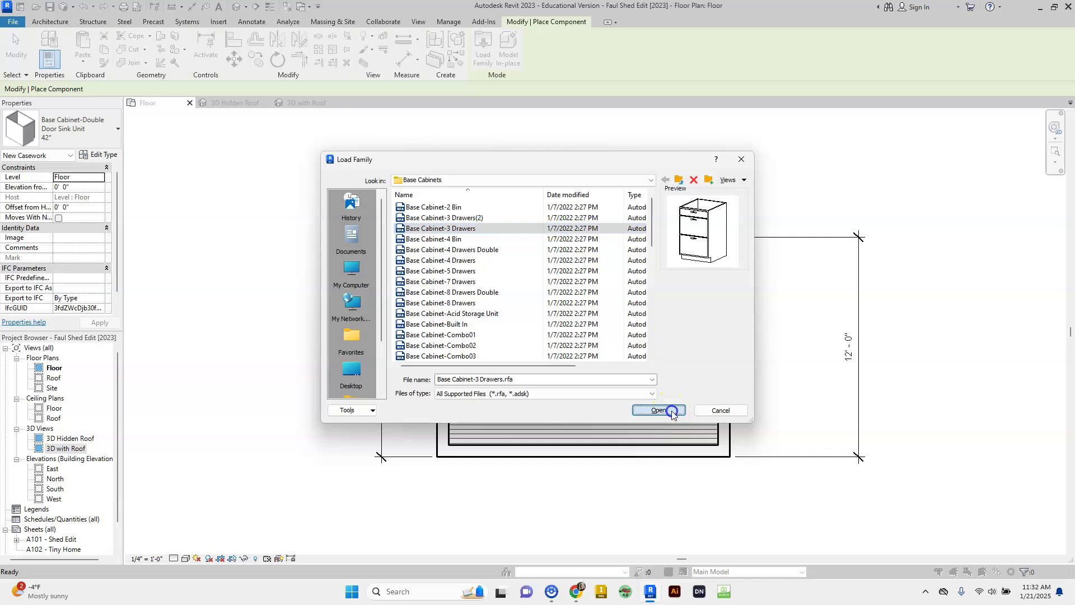
# - Place a 30" Base Cabinet-3 Drawers on each side of the sink unit, flush with it along the wall
pyautogui.click(85, 133)
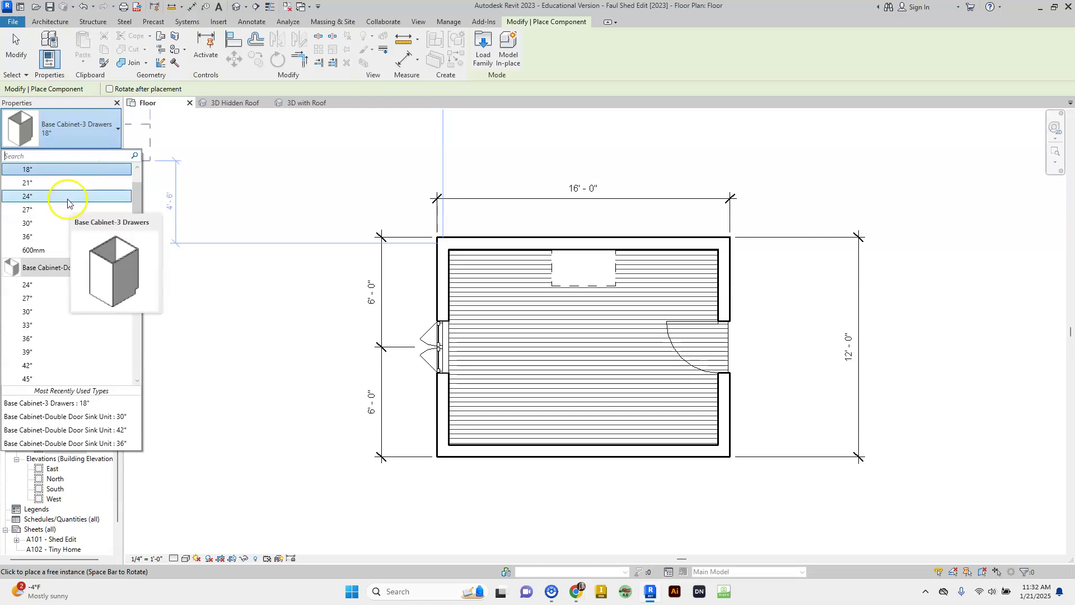
pyautogui.click(57, 224)
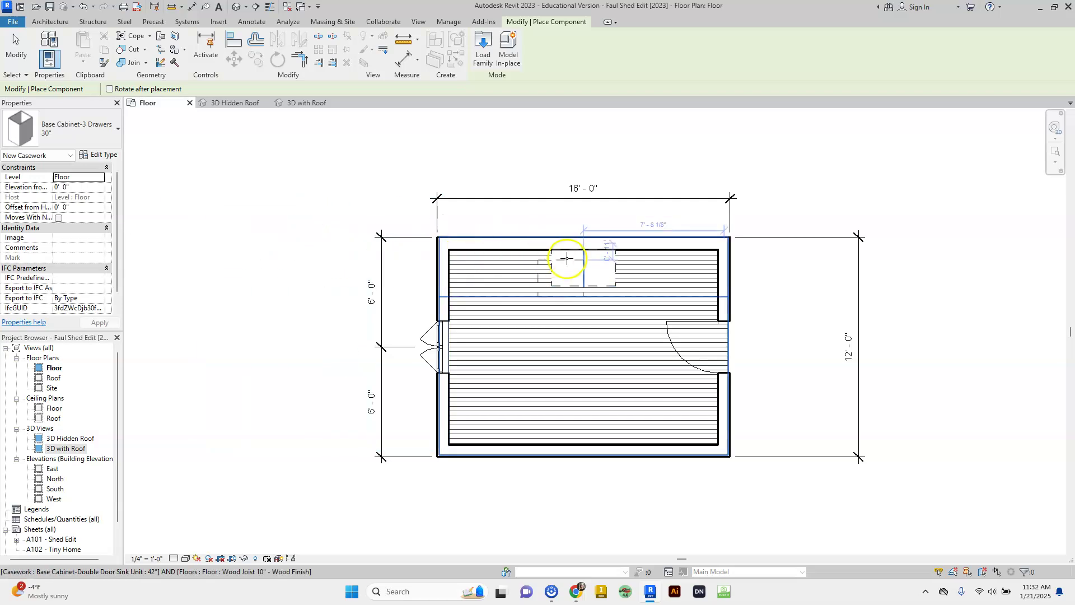
pyautogui.click(634, 253)
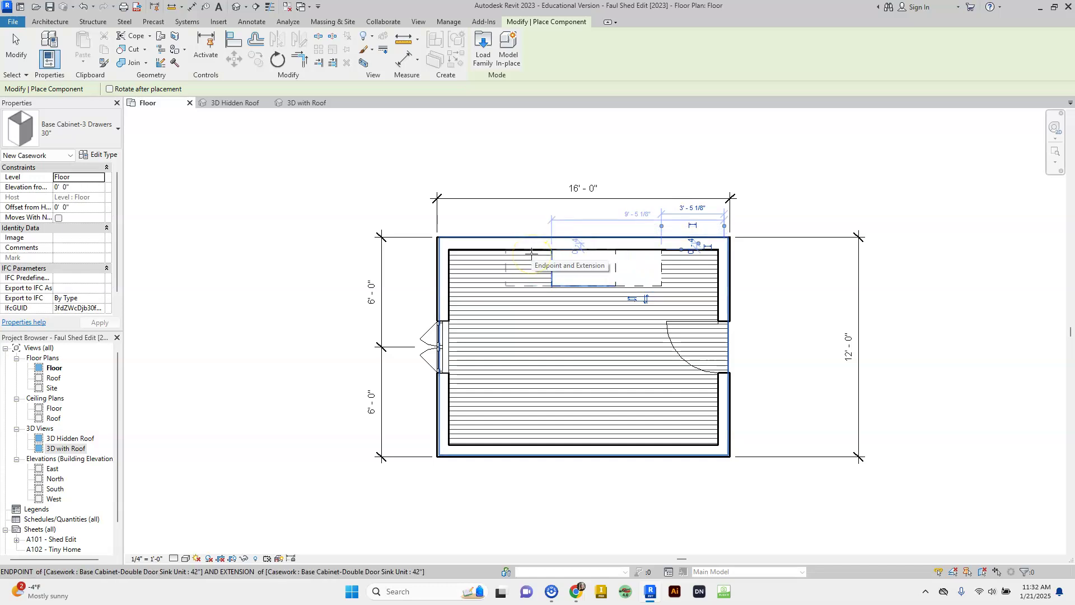
pyautogui.click(516, 251)
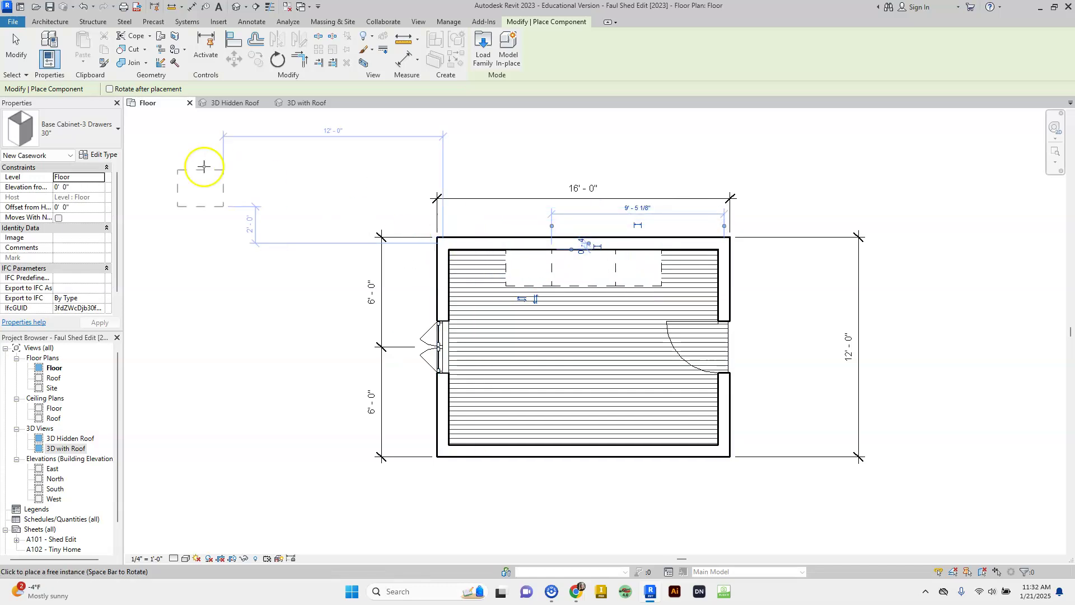
pyautogui.click(82, 135)
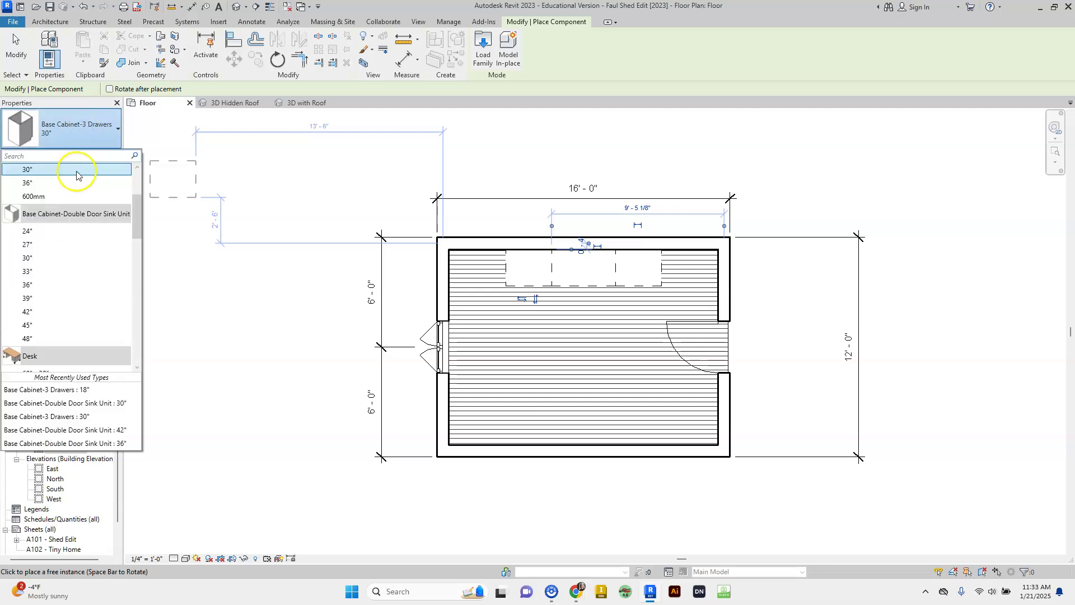
pyautogui.scroll(3, 76, 174)
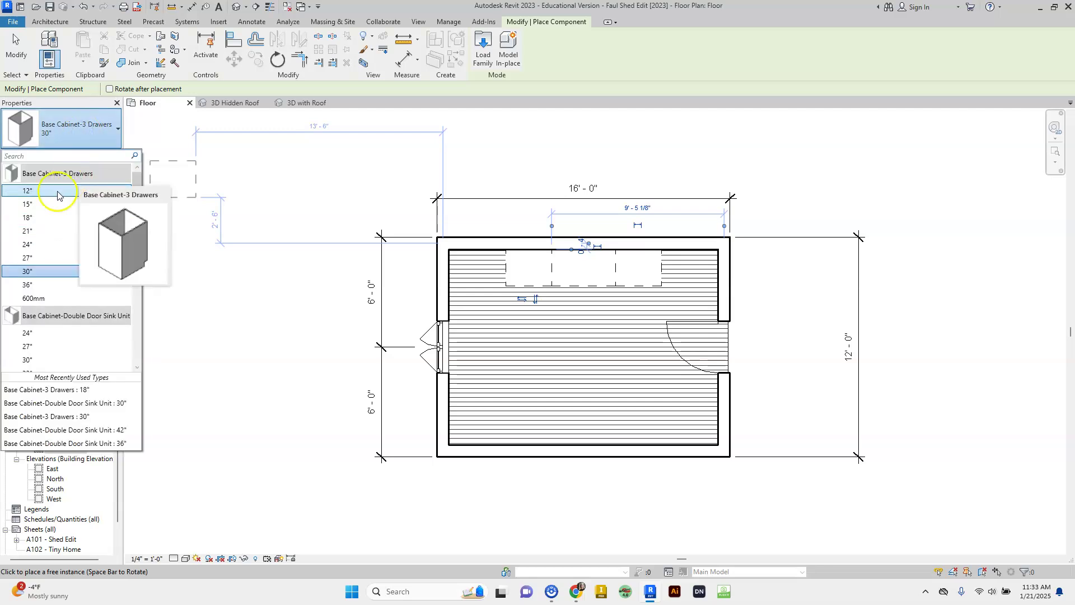
pyautogui.click(33, 204)
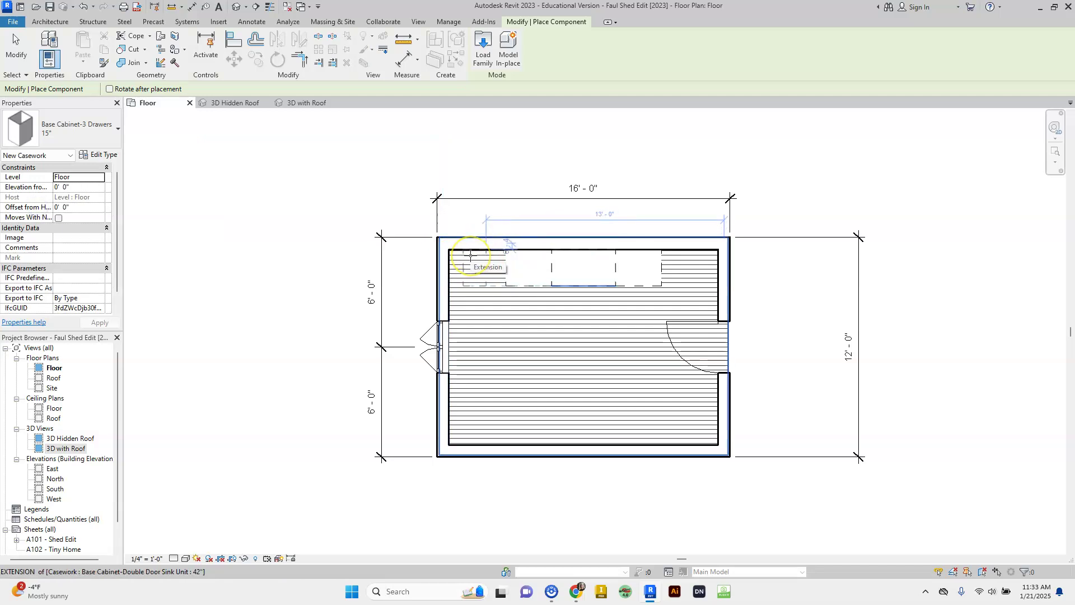
# - Place two 18" Base Cabinet-3 Drawers side by side between the 30" drawer cabinet and the window-side wall
pyautogui.click(78, 133)
pyautogui.click(62, 190)
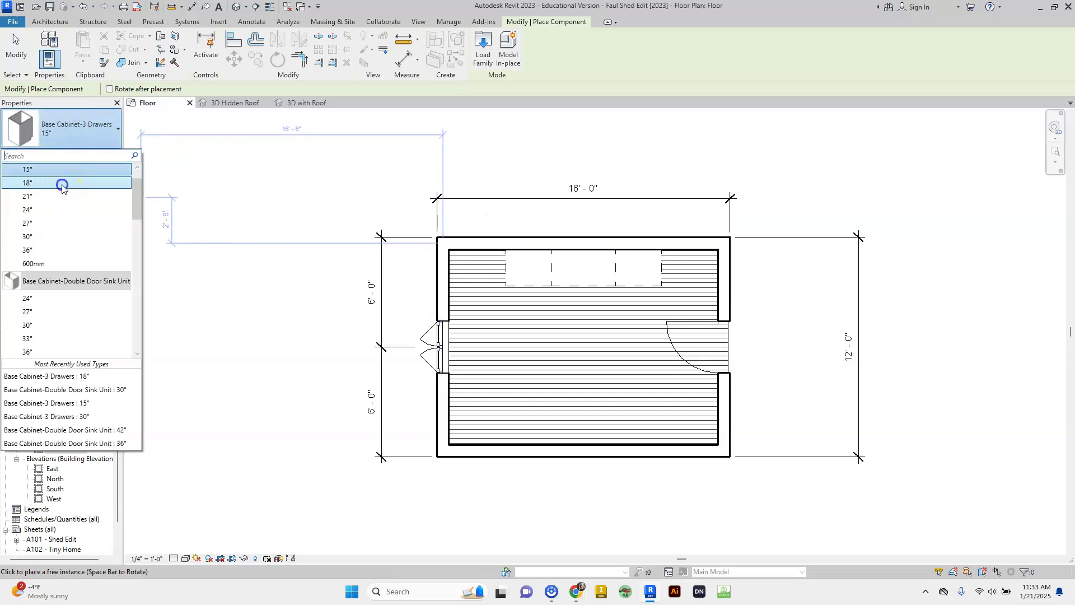
pyautogui.click(496, 254)
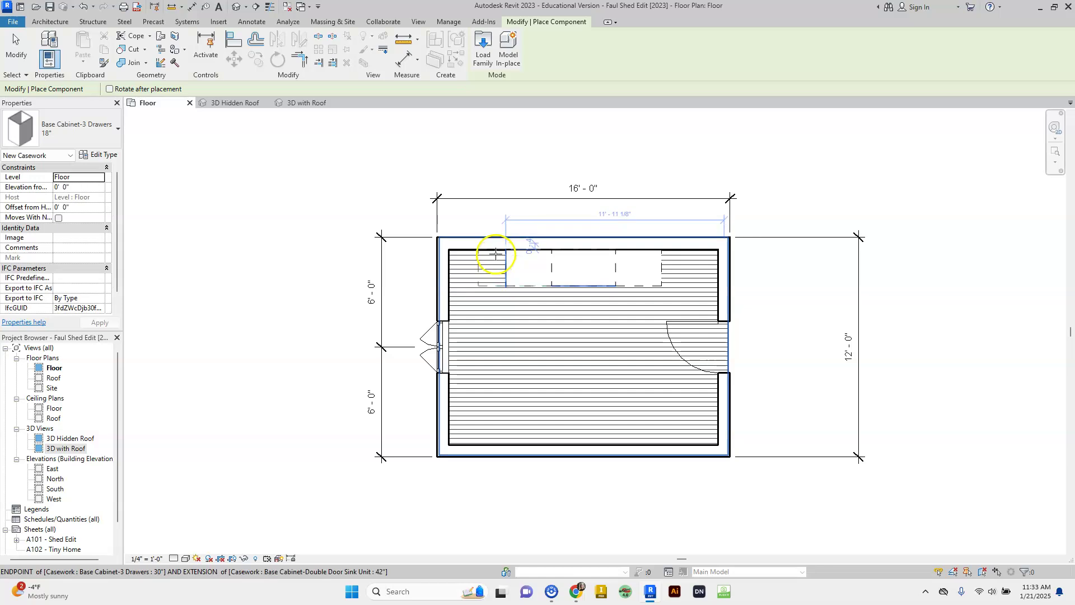
pyautogui.click(466, 252)
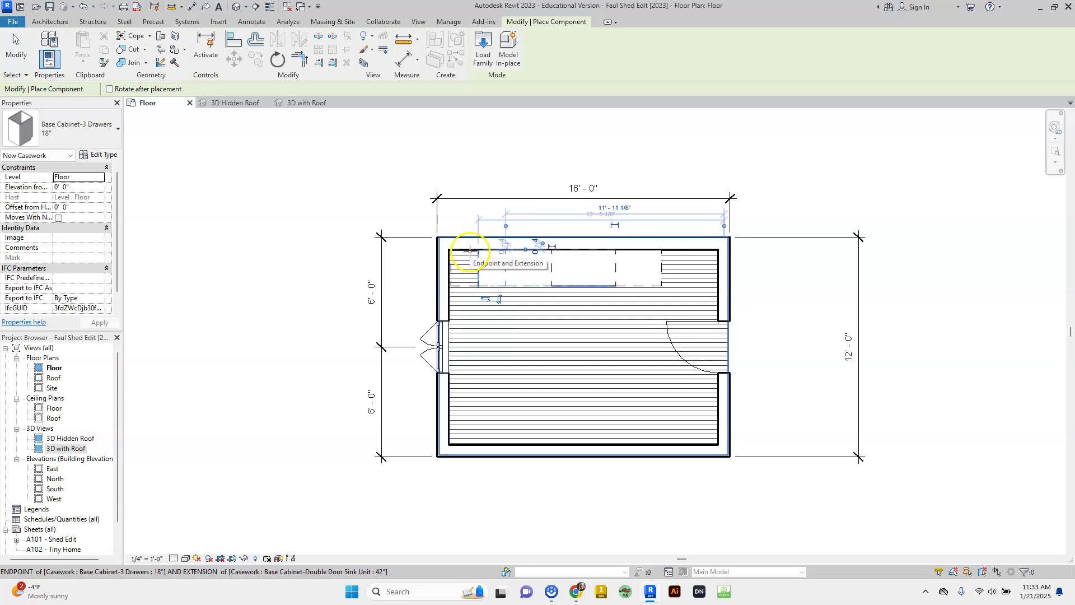
pyautogui.click(470, 249)
# - Place two 18" Base Cabinet-3 Drawers between the other 30" cabinet and the door-side wall, finish placing, and show the 3D Hidden Roof view
pyautogui.scroll(5, 658, 267)
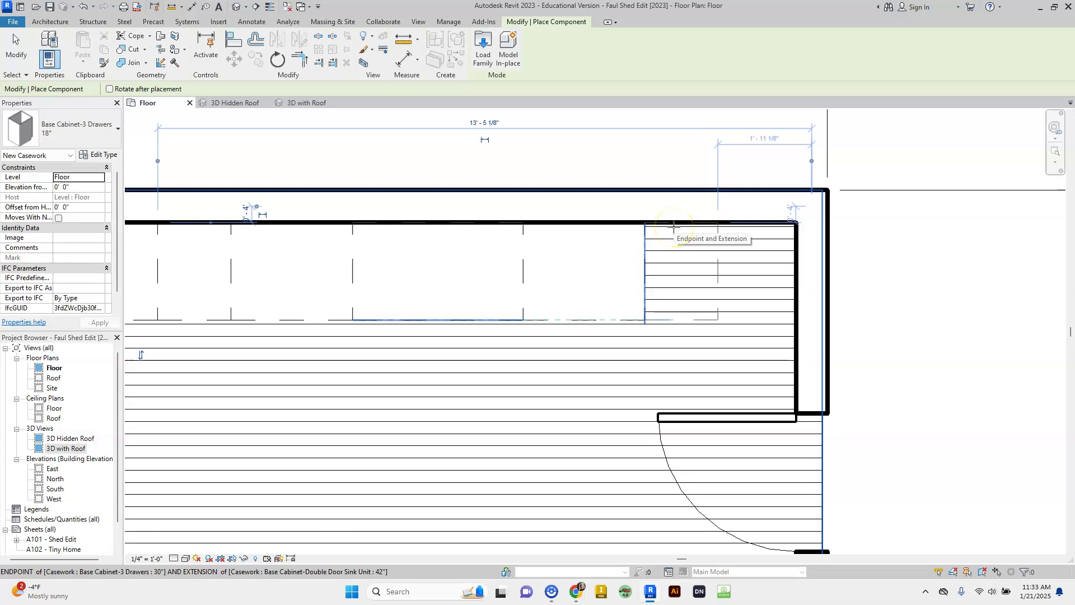
pyautogui.click(674, 224)
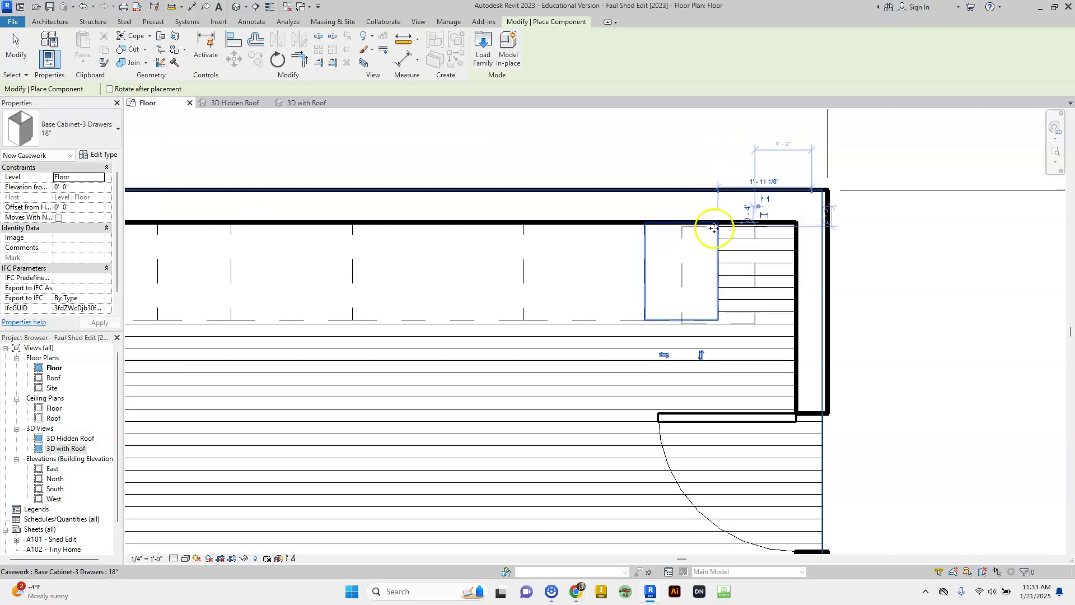
pyautogui.click(752, 226)
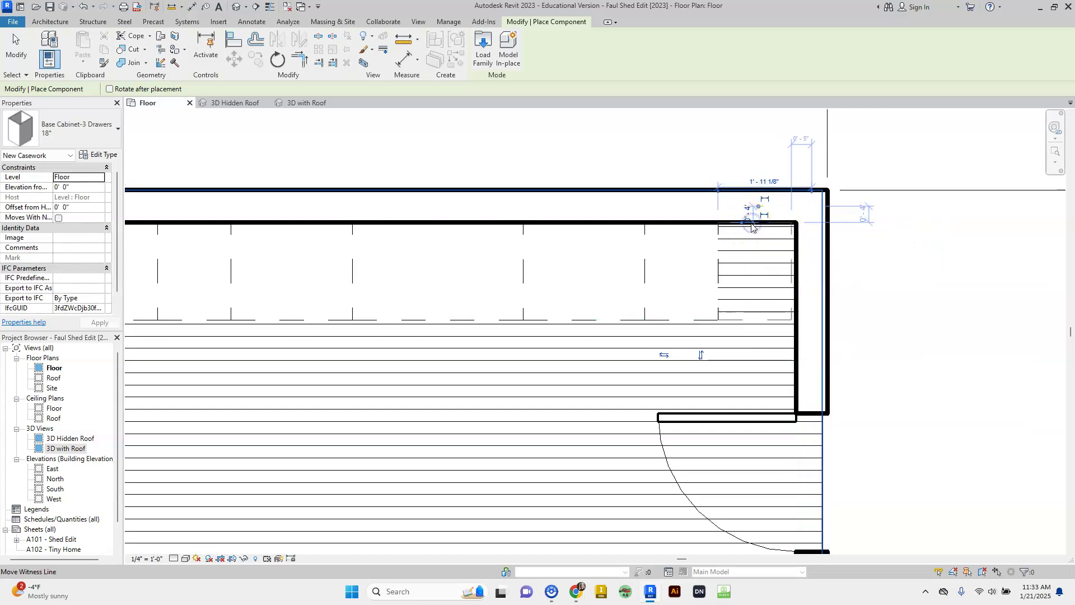
pyautogui.click(754, 229)
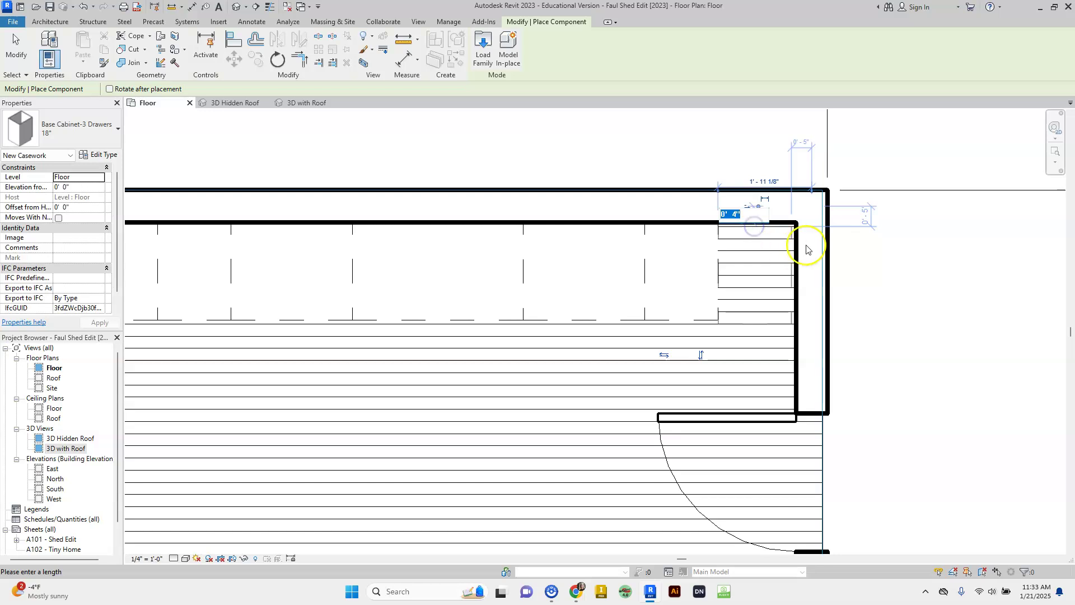
pyautogui.press('Escape')
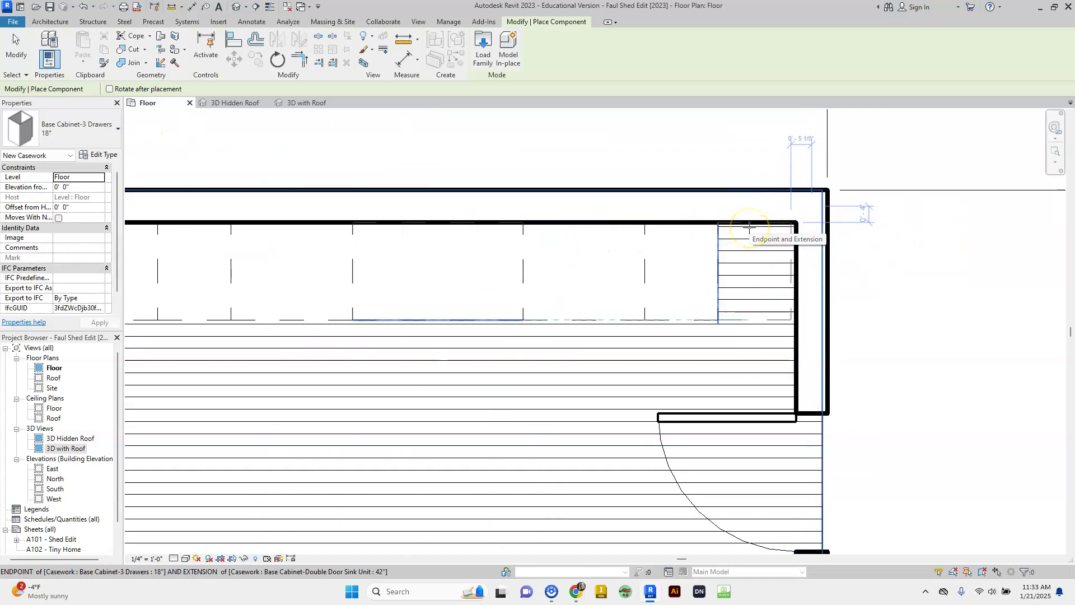
pyautogui.click(749, 226)
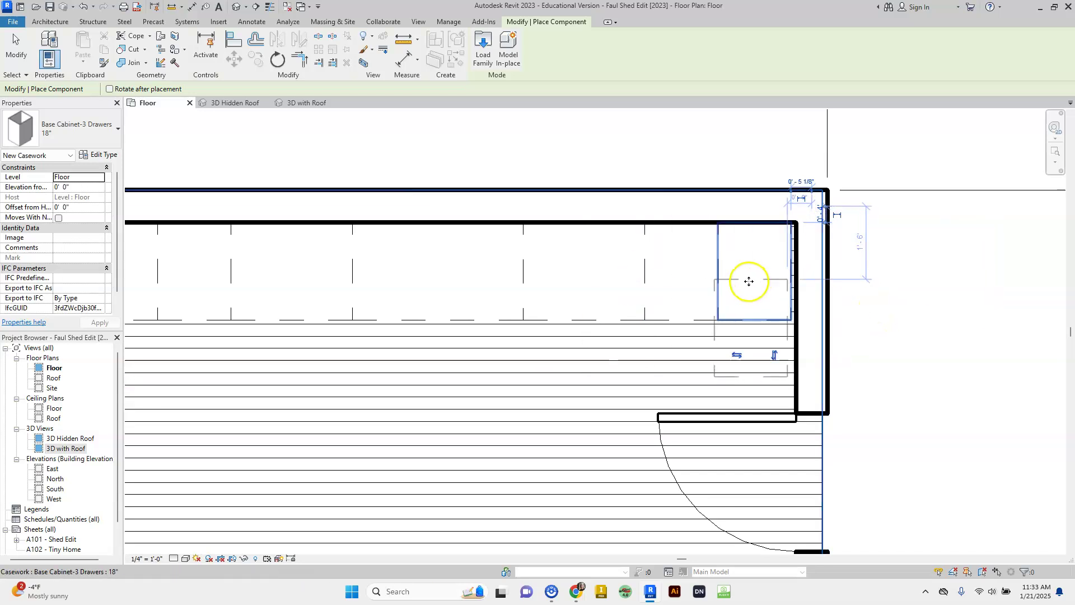
pyautogui.moveTo(305, 276); pyautogui.dragTo(407, 264, button='middle')
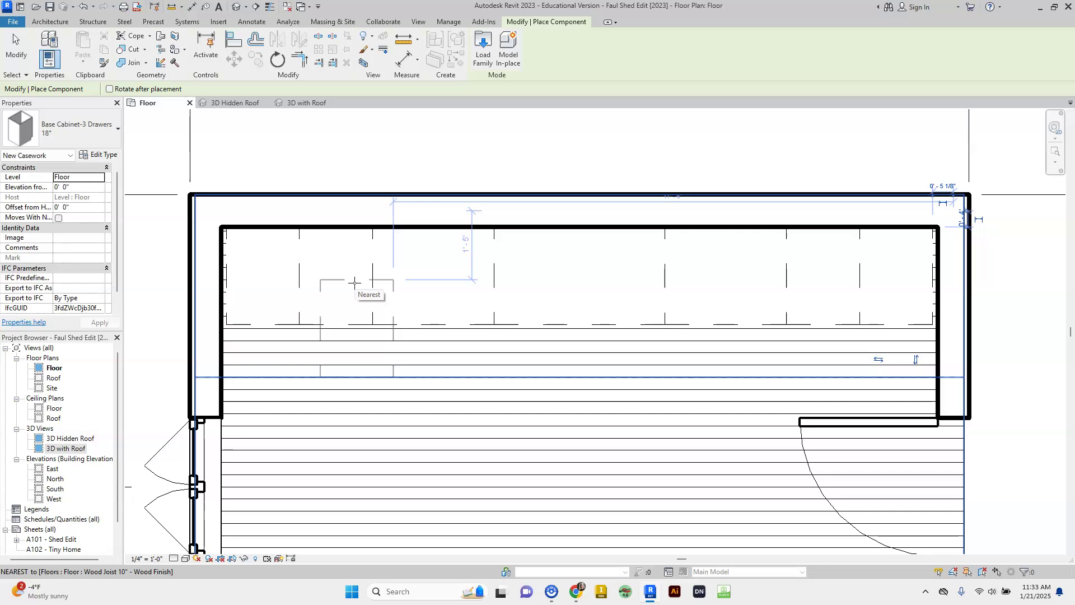
pyautogui.press('Escape')
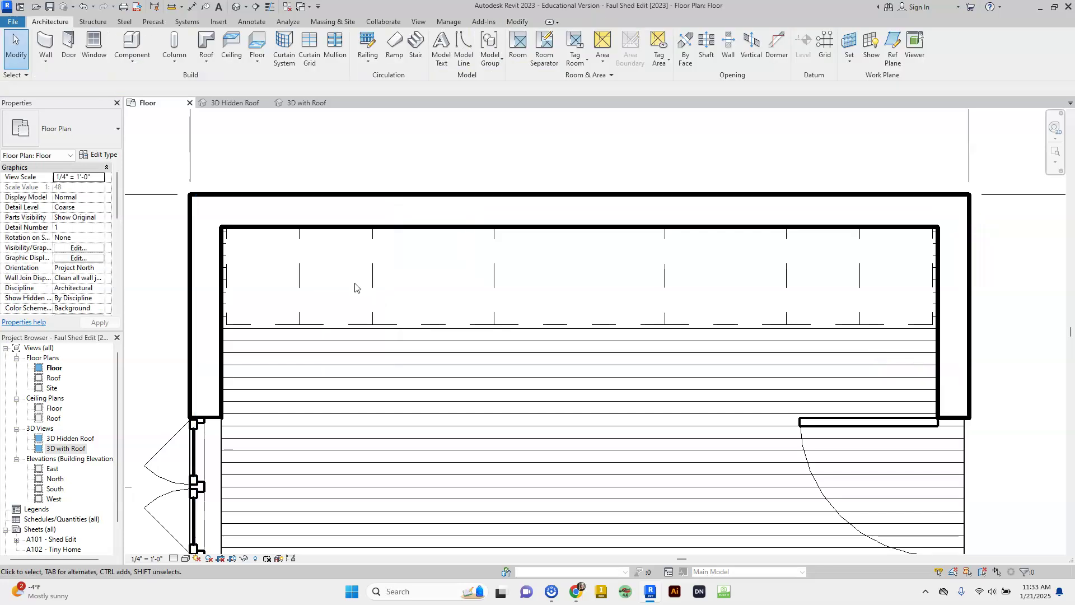
pyautogui.click(238, 104)
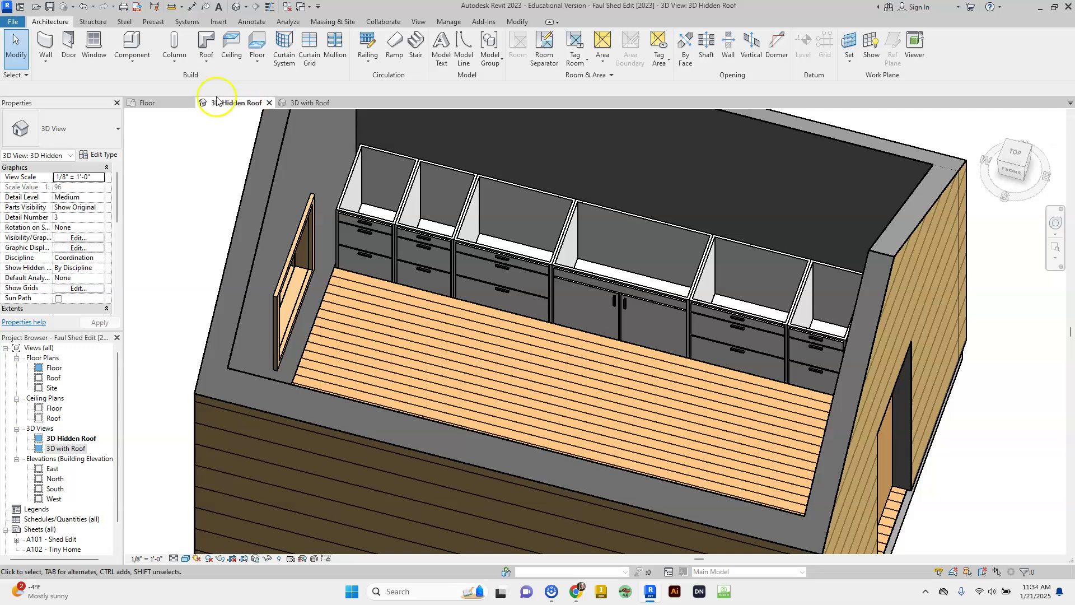
# - Return to the Floor plan and load the Counter Top w Sink family from the Casework library's Counter Tops folder for component placement
pyautogui.click(147, 105)
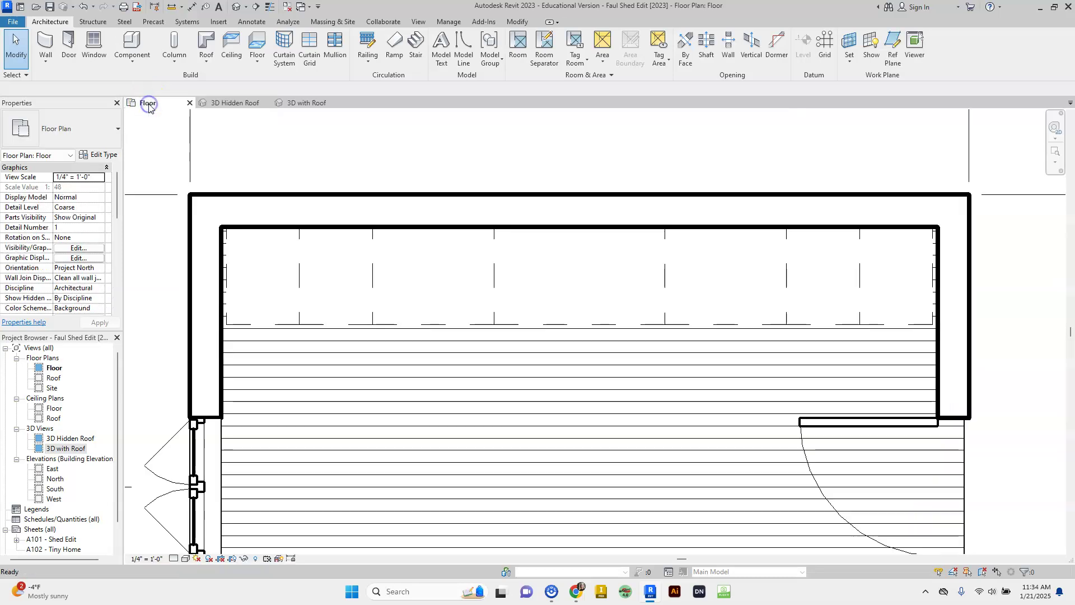
pyautogui.scroll(-3, 607, 307)
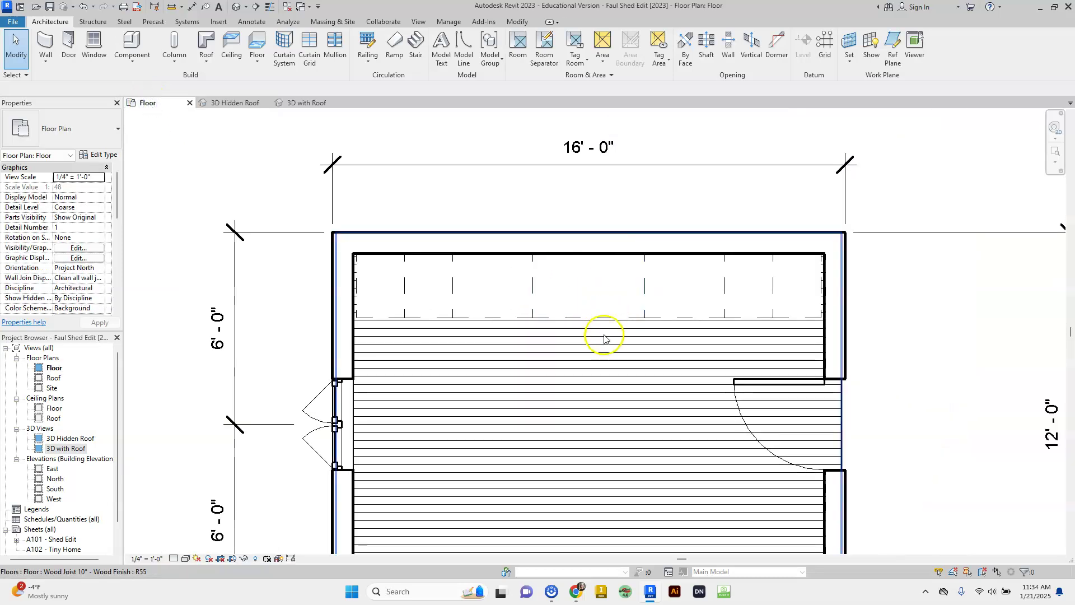
pyautogui.moveTo(613, 380); pyautogui.dragTo(566, 295, button='middle')
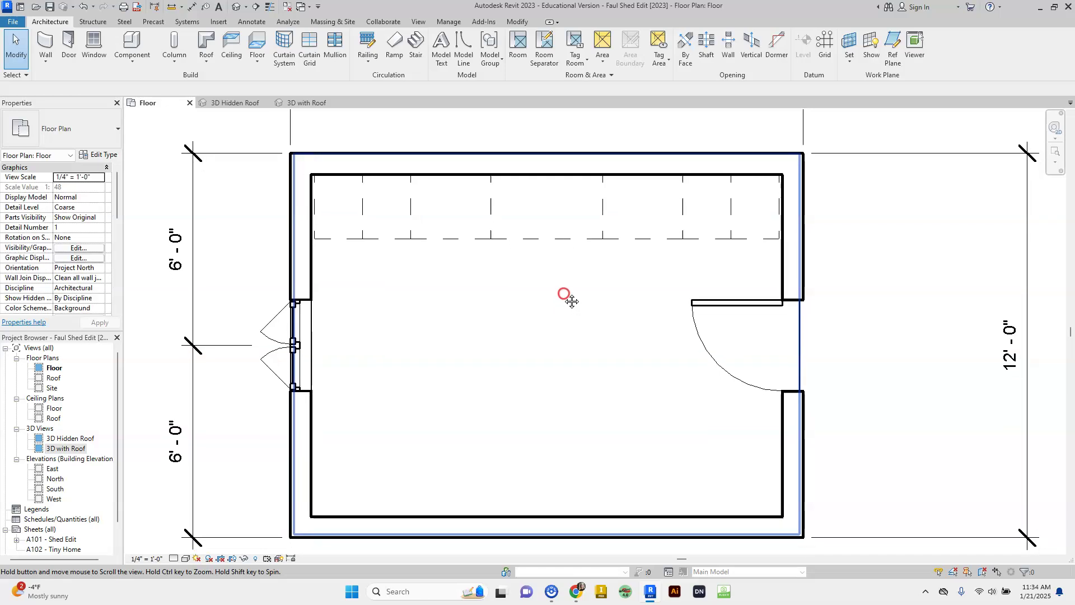
pyautogui.click(125, 40)
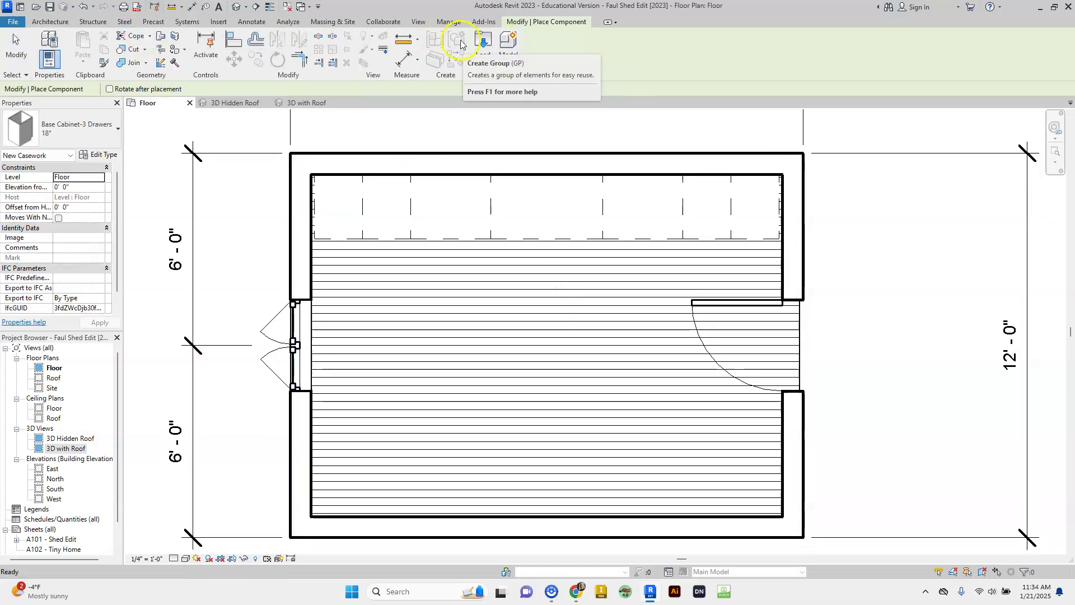
pyautogui.click(485, 42)
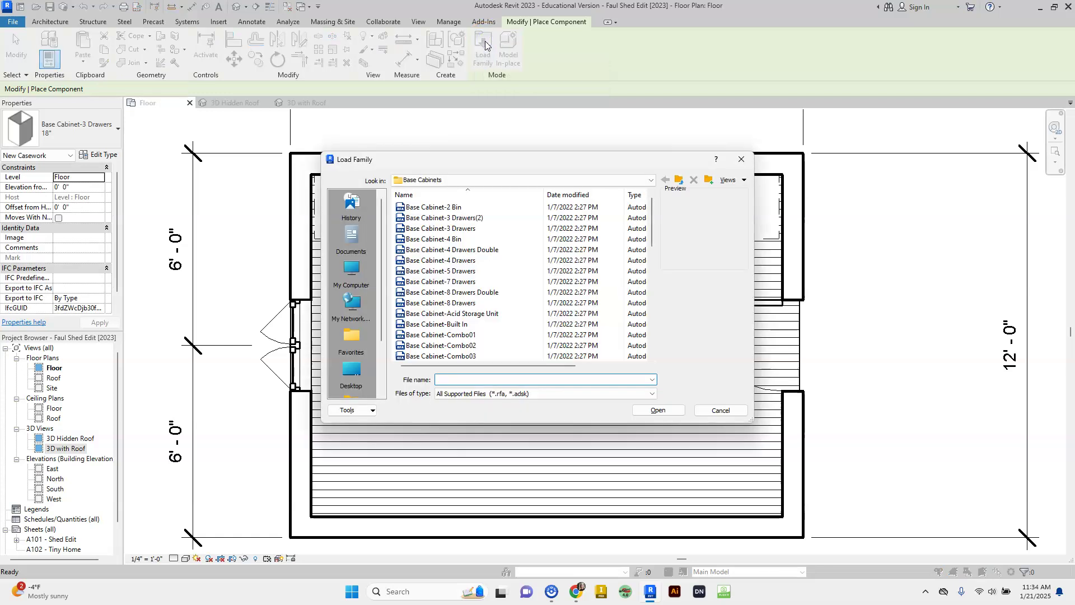
pyautogui.click(447, 181)
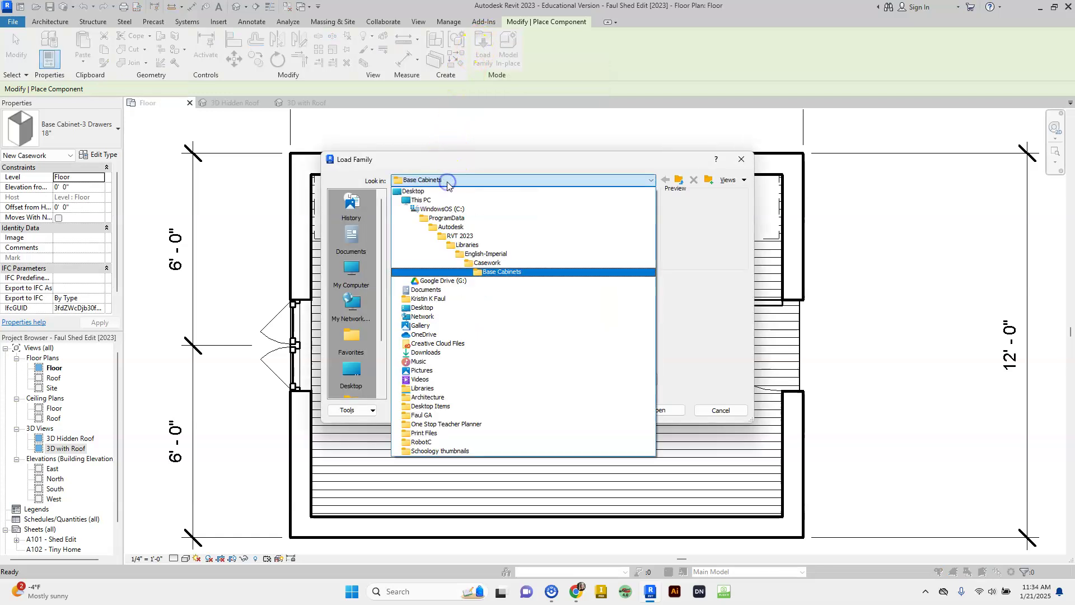
pyautogui.click(492, 263)
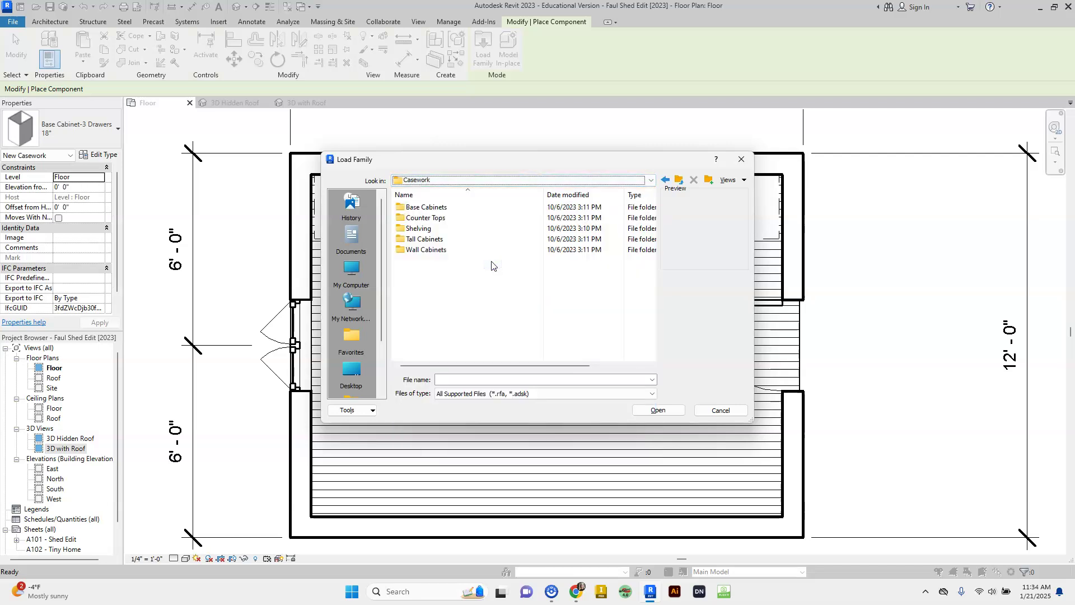
pyautogui.doubleClick(437, 223)
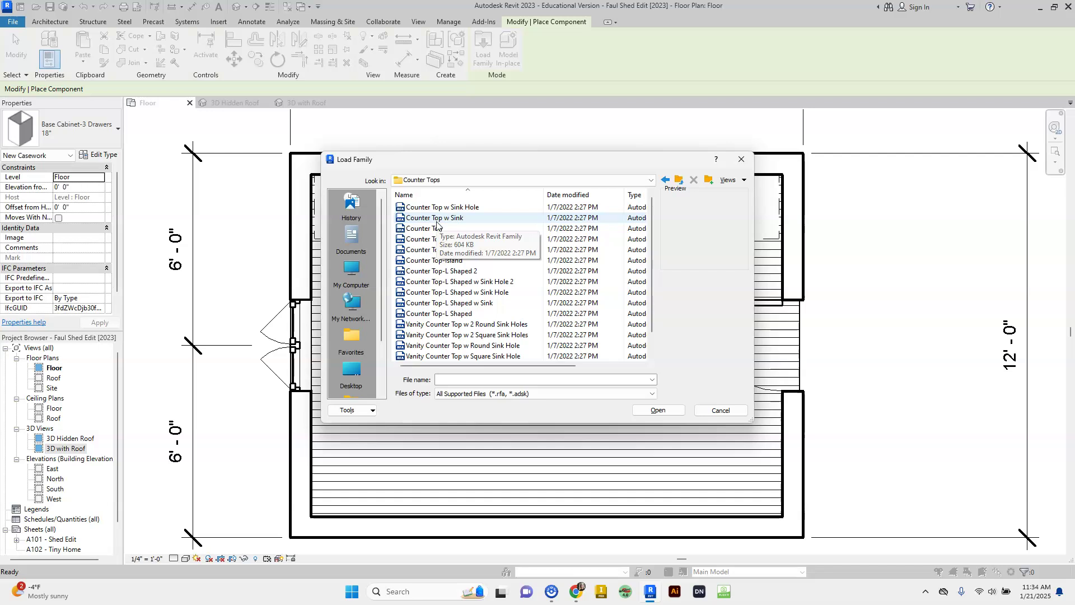
pyautogui.click(438, 219)
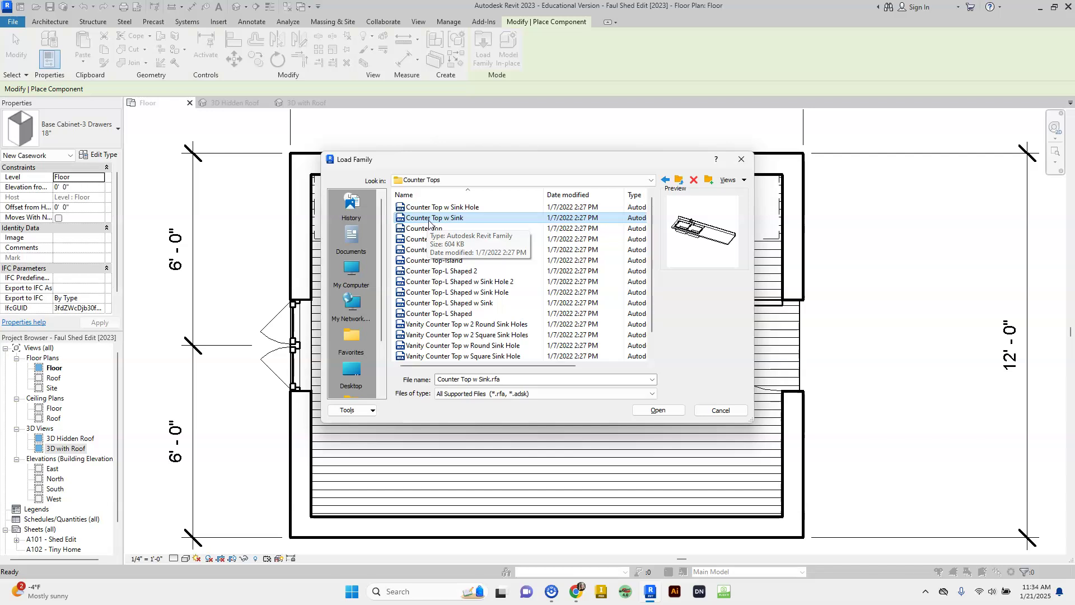
pyautogui.click(429, 223)
pyautogui.click(648, 409)
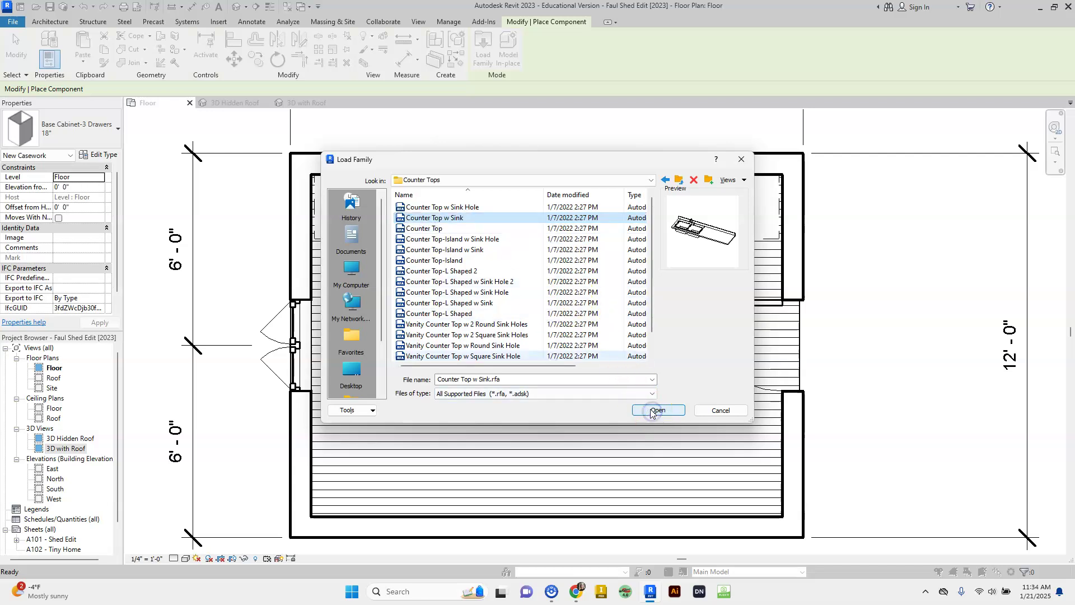
pyautogui.click(652, 411)
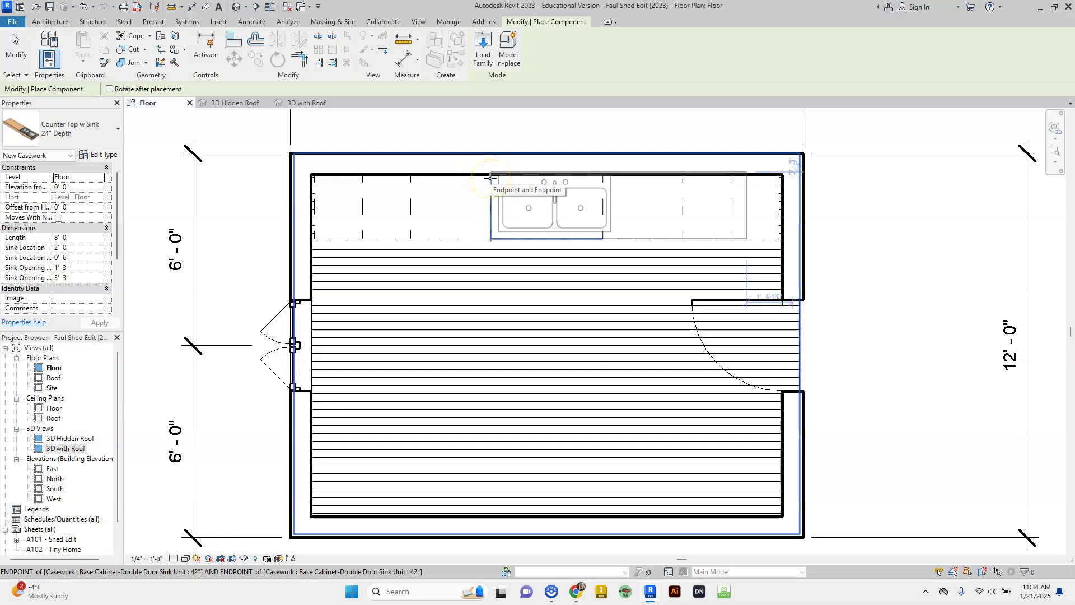
# - Place the 24" Depth Counter Top w Sink at the sink cabinet's window-side back corner and finish placing
pyautogui.click(491, 180)
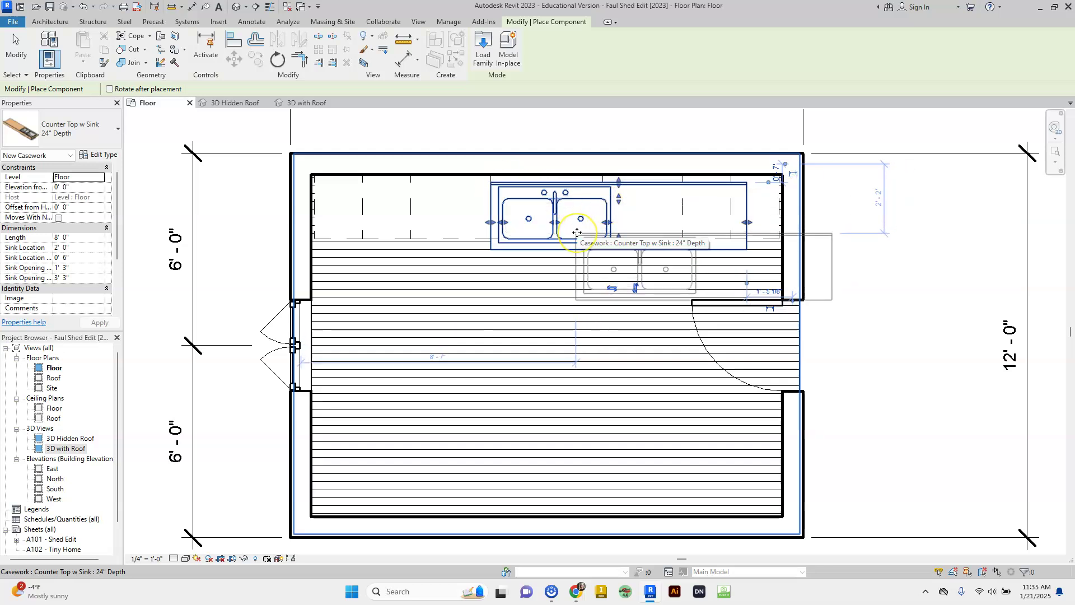
pyautogui.press('Escape')
pyautogui.press('Escape')
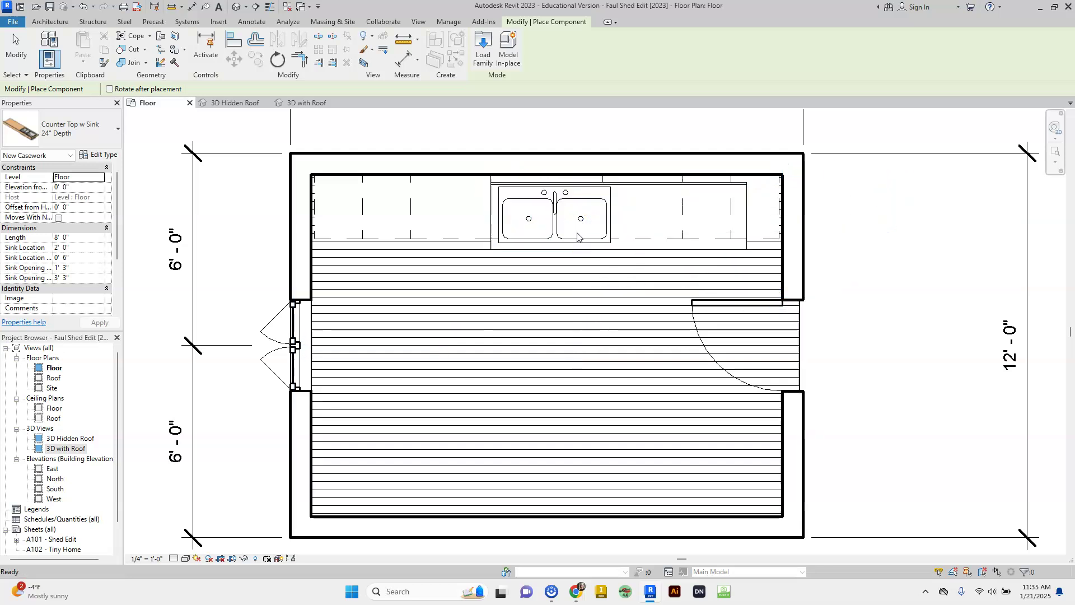
# - Try to stretch the countertop's back edge to the inner wall face, reverting the change and clearing the selection
pyautogui.click(626, 189)
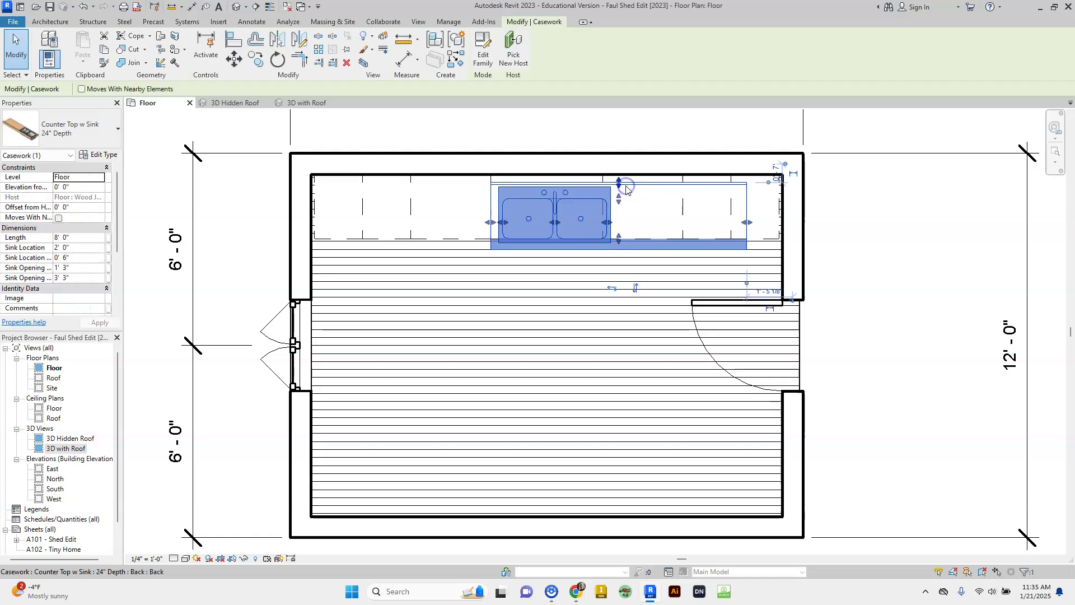
pyautogui.moveTo(626, 189); pyautogui.dragTo(627, 182)
pyautogui.click(650, 240)
pyautogui.click(590, 219)
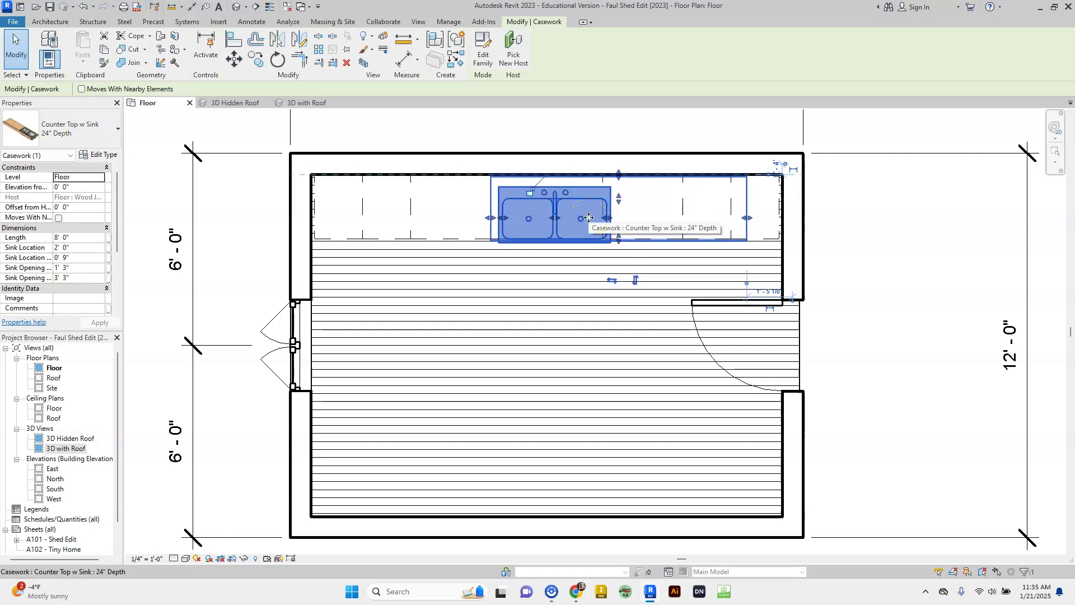
pyautogui.press('Escape')
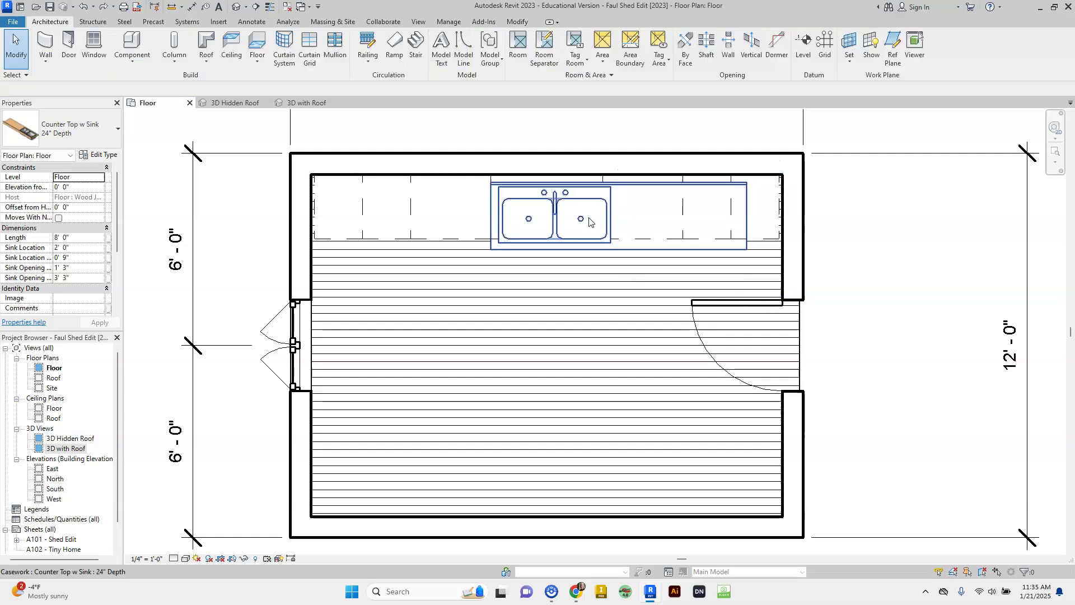
pyautogui.click(653, 229)
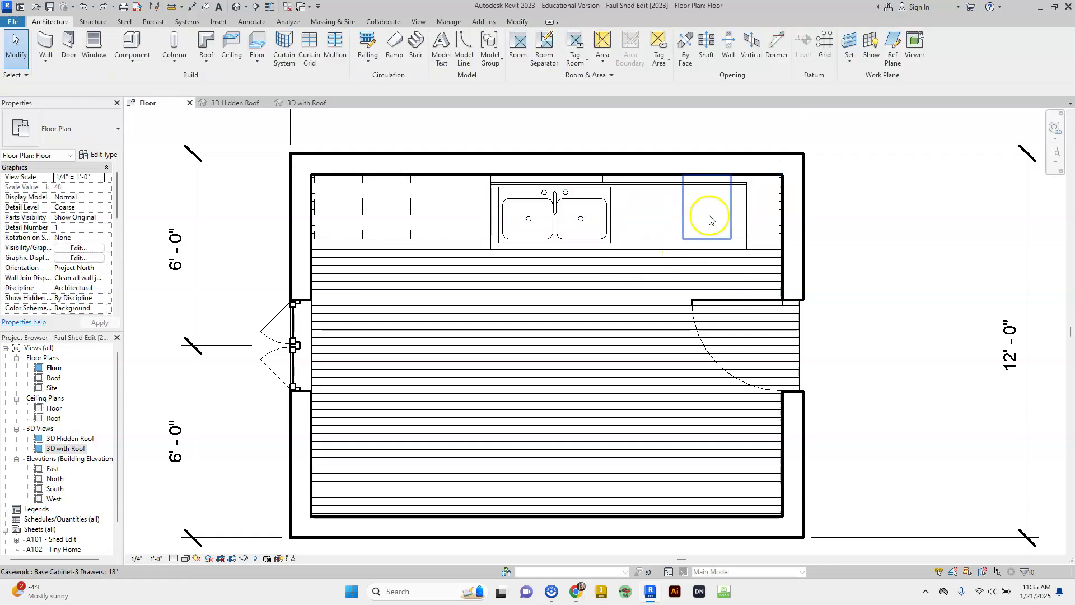
pyautogui.click(880, 225)
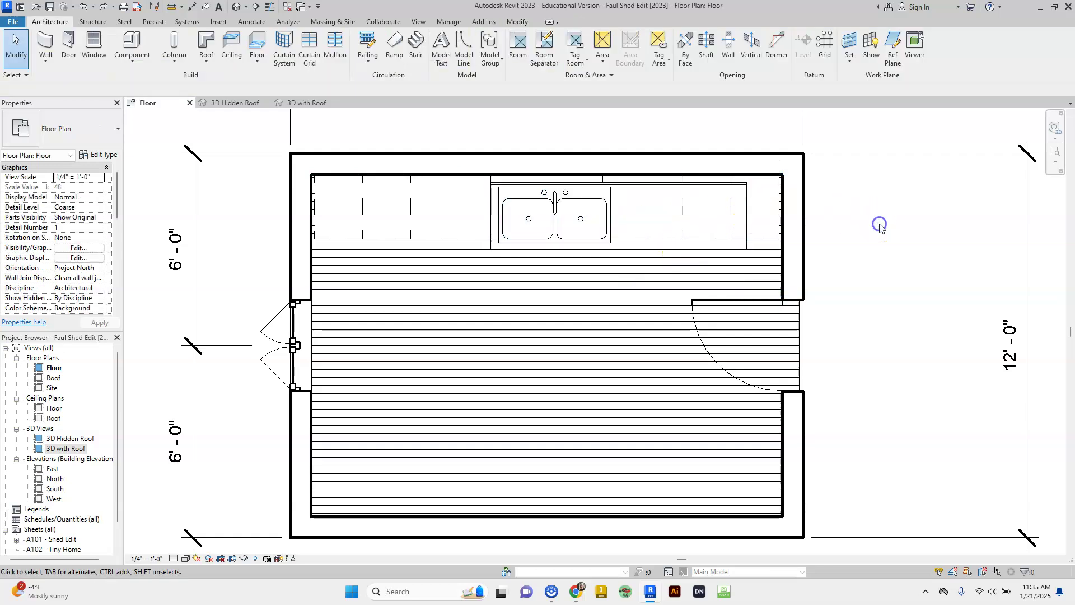
# - Stretch the countertop's back edge to the inner wall face and shift its sink slightly toward the window-side wall
pyautogui.click(627, 186)
pyautogui.moveTo(628, 186); pyautogui.dragTo(625, 179)
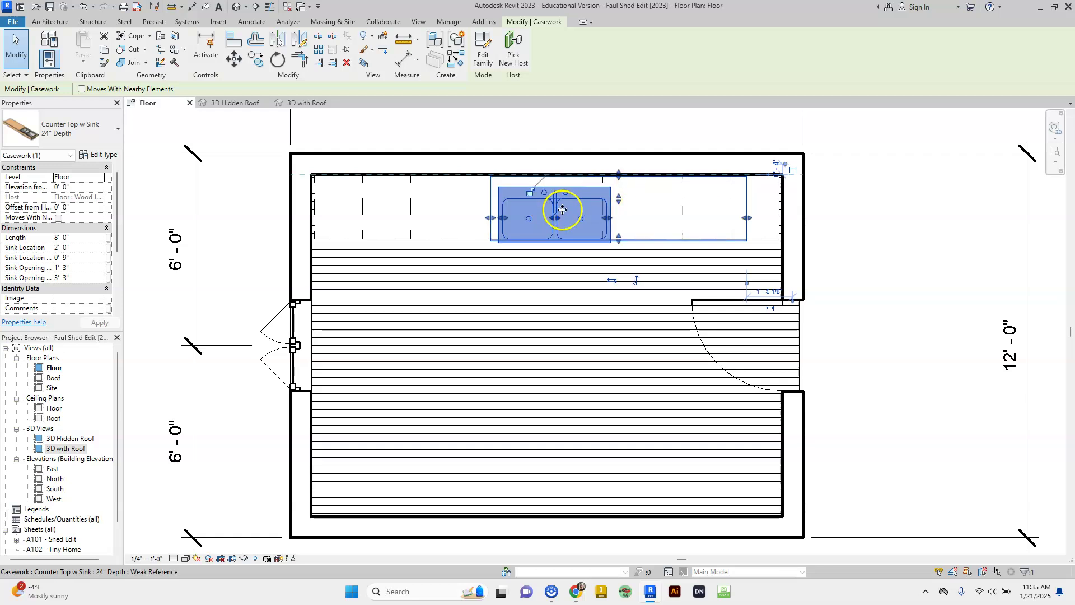
pyautogui.moveTo(558, 211); pyautogui.dragTo(549, 198)
pyautogui.click(601, 191)
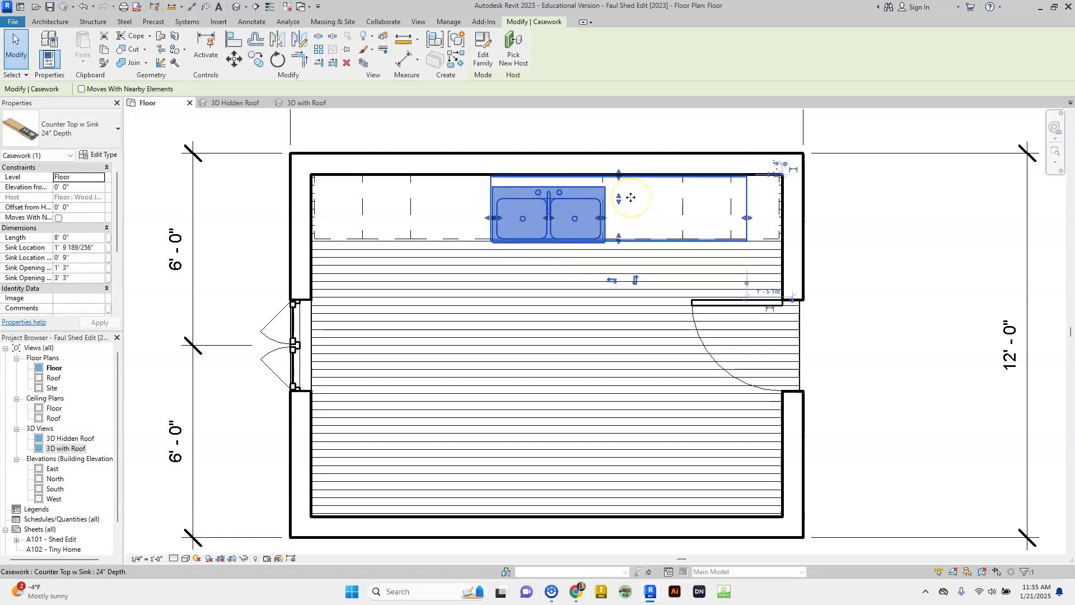
pyautogui.press('Up')
pyautogui.press('Down')
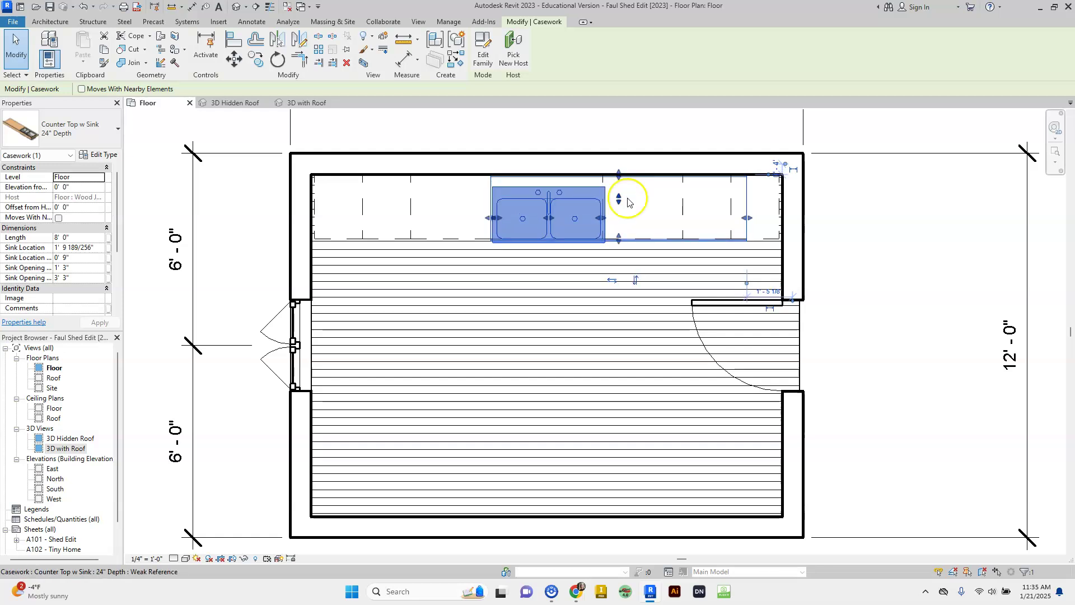
# - Undo the countertop's edge and sink adjustments together with its placement
pyautogui.press('Escape')
pyautogui.hotkey('ctrl', 'z')
pyautogui.hotkey('ctrl', 'z')
pyautogui.hotkey('ctrl', 'z')
pyautogui.hotkey('ctrl', 'z')
pyautogui.hotkey('ctrl', 'z')
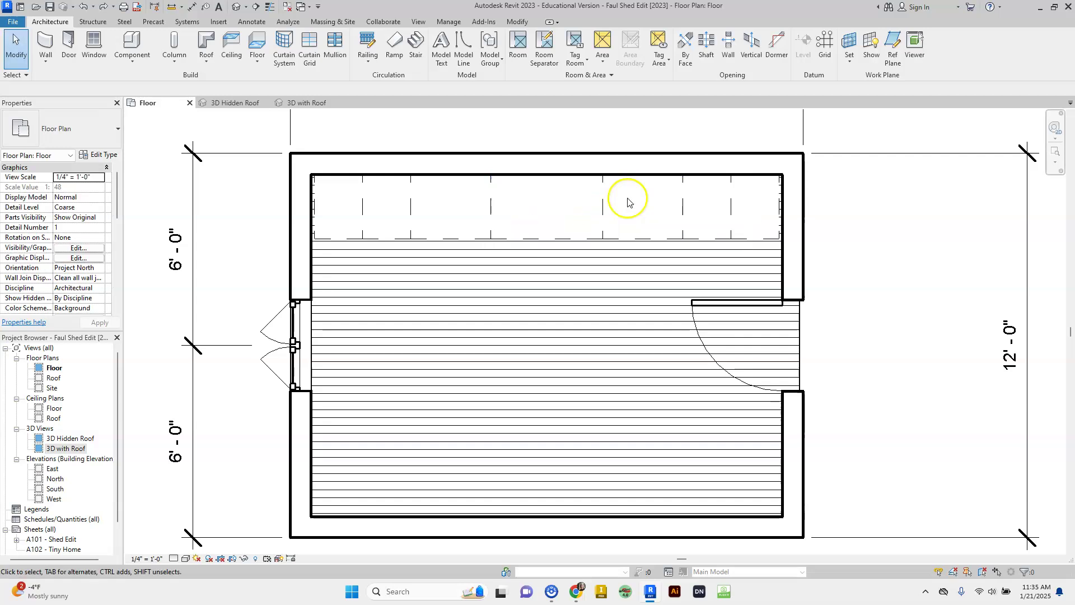
# - Try placing the 24" Depth Counter Top w Sink again from the sink cabinet's window-side back corner and undo the placement
pyautogui.click(133, 46)
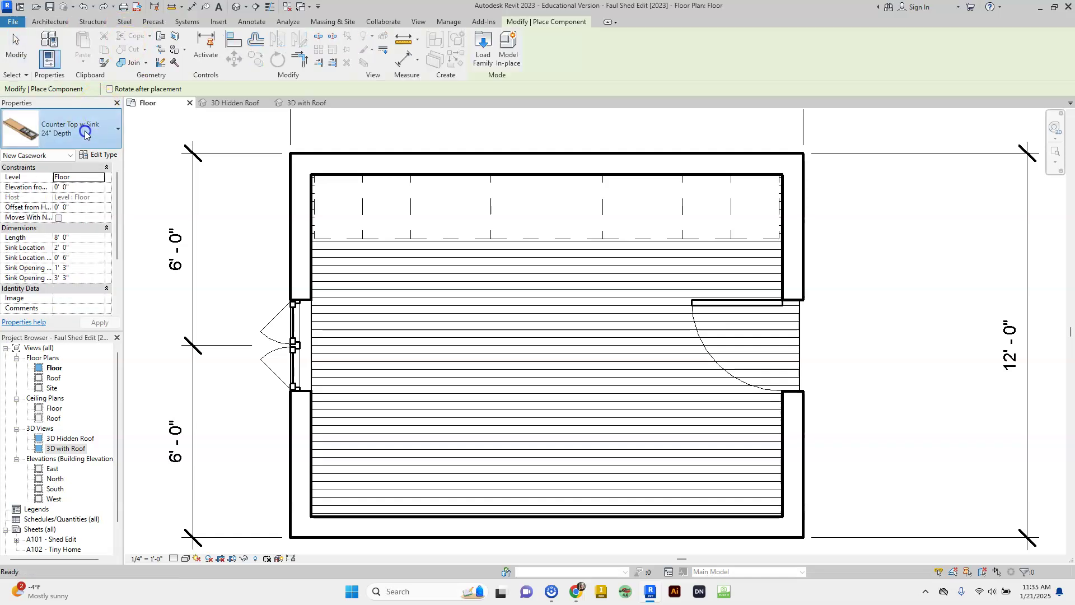
pyautogui.click(85, 134)
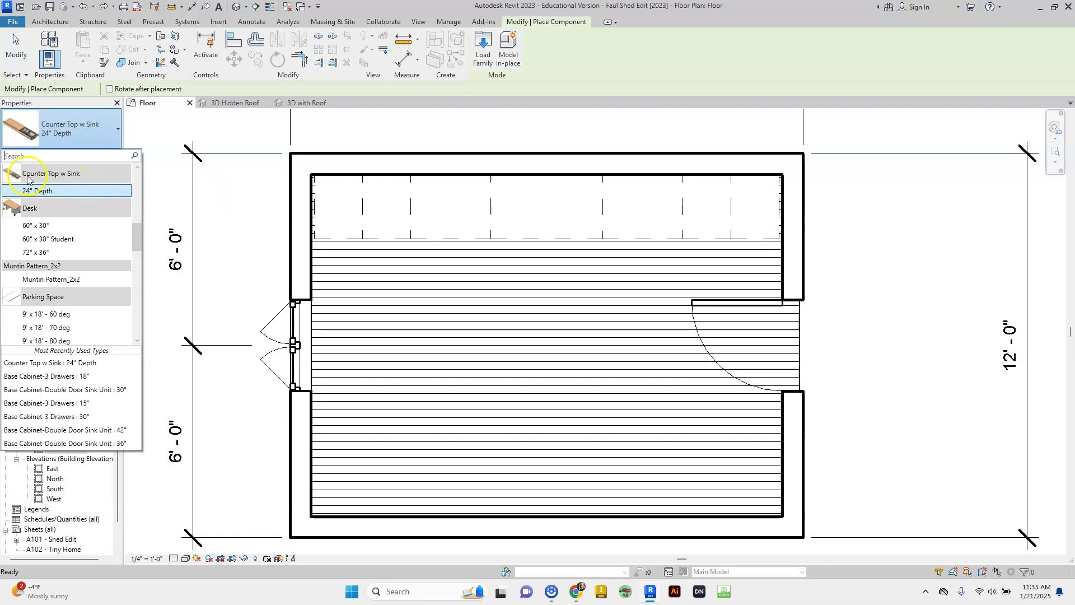
pyautogui.click(37, 191)
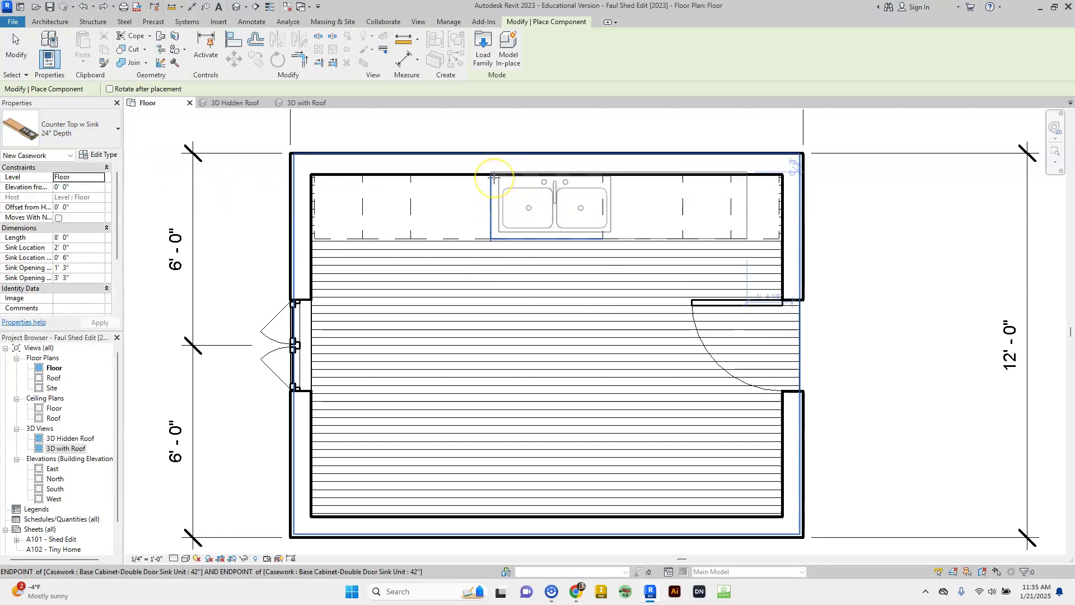
pyautogui.click(493, 178)
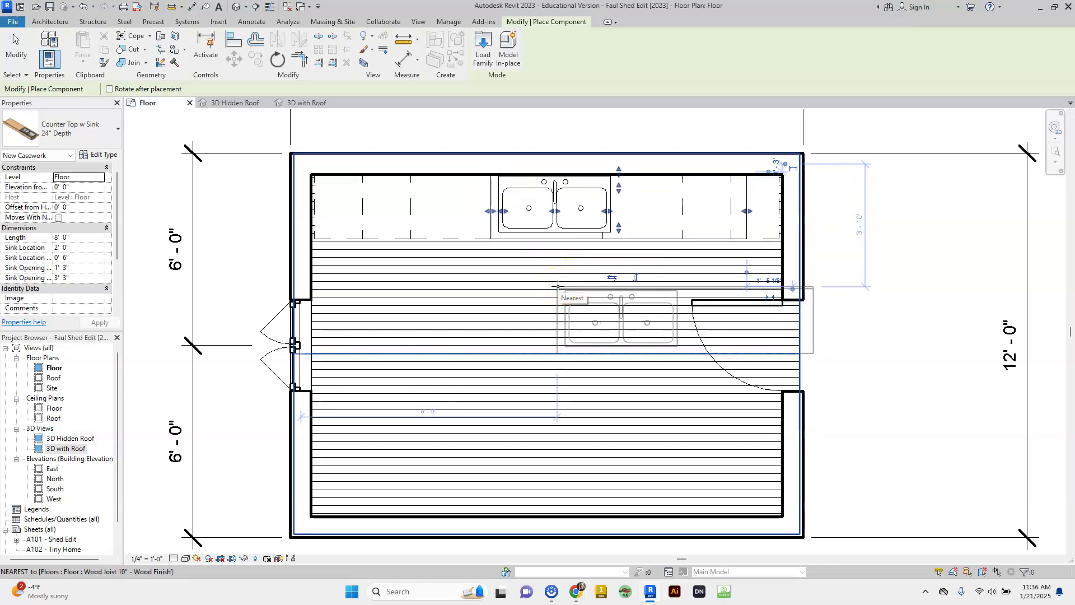
pyautogui.press('Escape')
pyautogui.press('Escape')
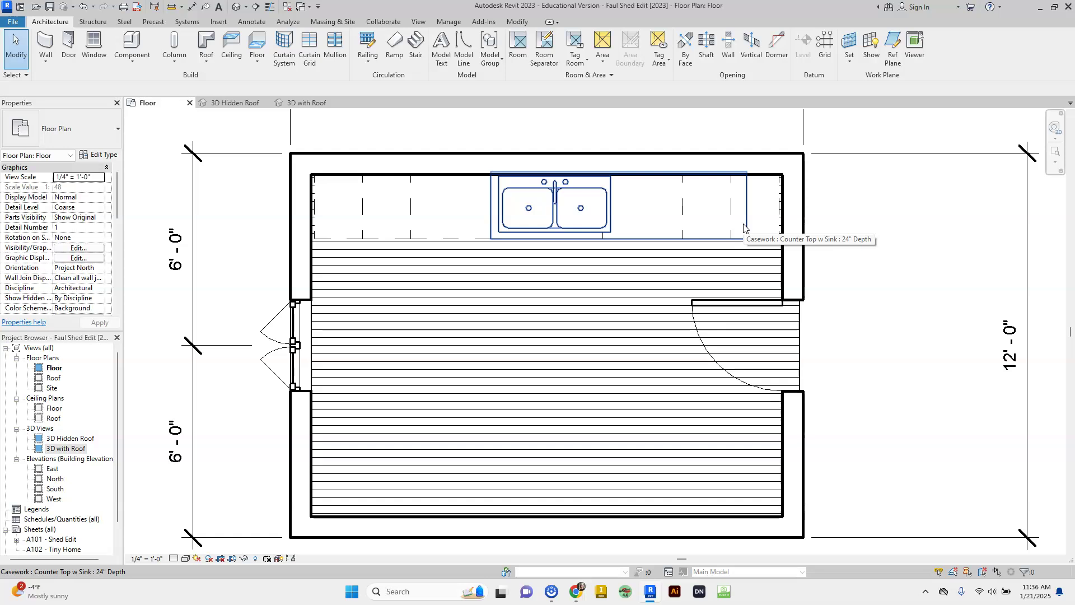
pyautogui.hotkey('ctrl', 'z')
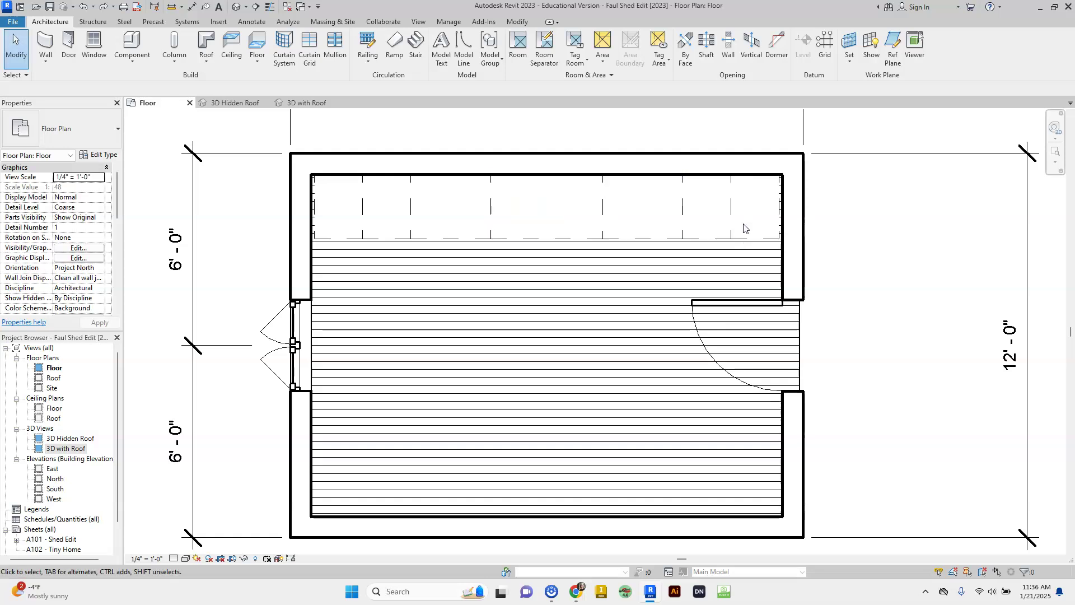
# - Place the 24" Depth Counter Top w Sink against the inner wall face, its end aligned with the sink cabinet's window-side edge
pyautogui.click(137, 46)
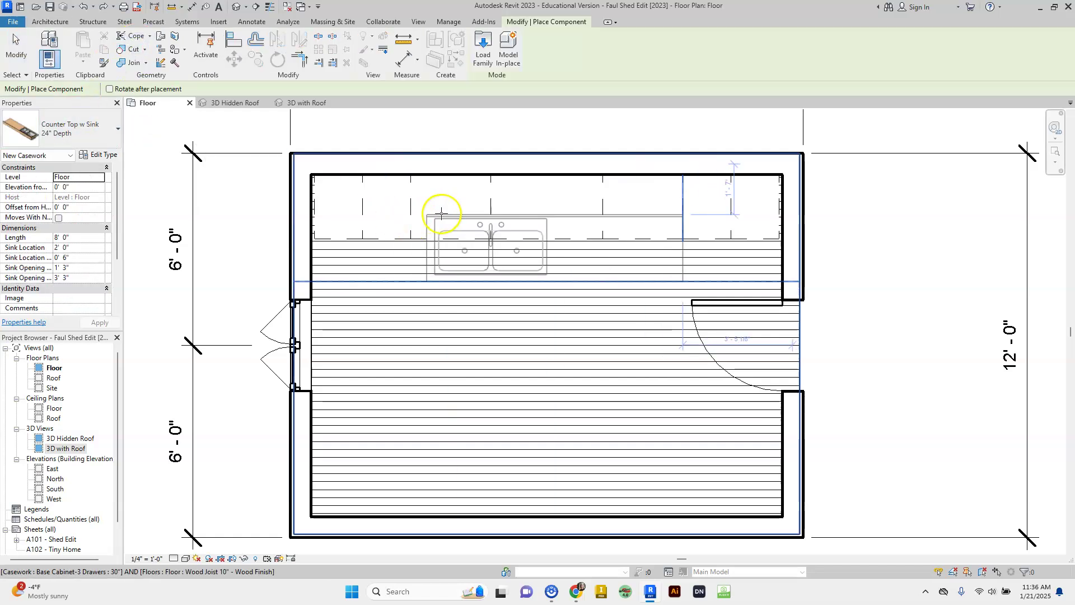
pyautogui.scroll(4, 477, 200)
pyautogui.scroll(2, 477, 200)
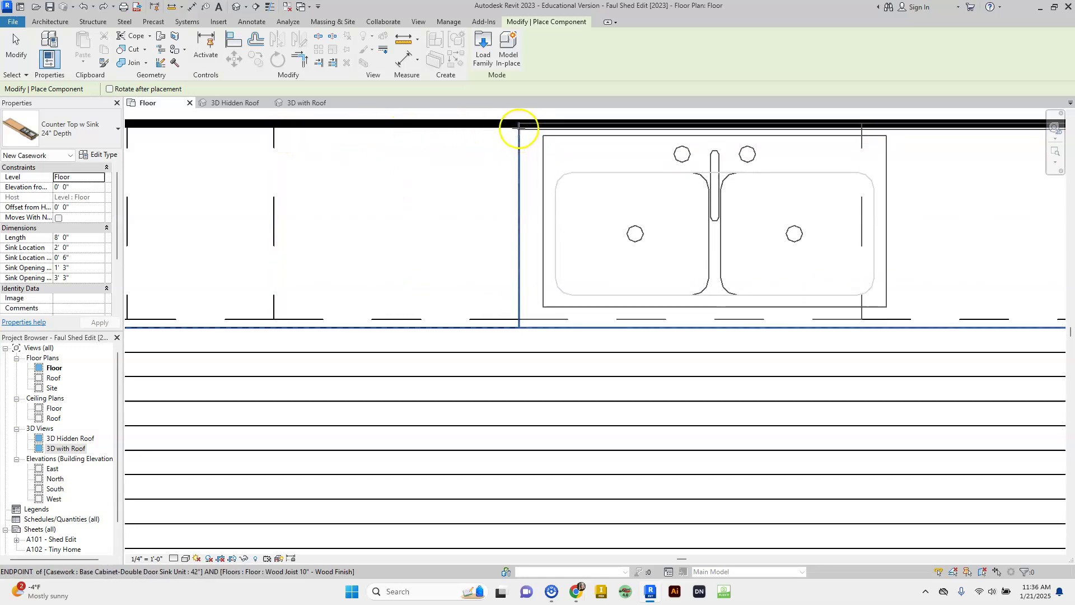
pyautogui.click(519, 127)
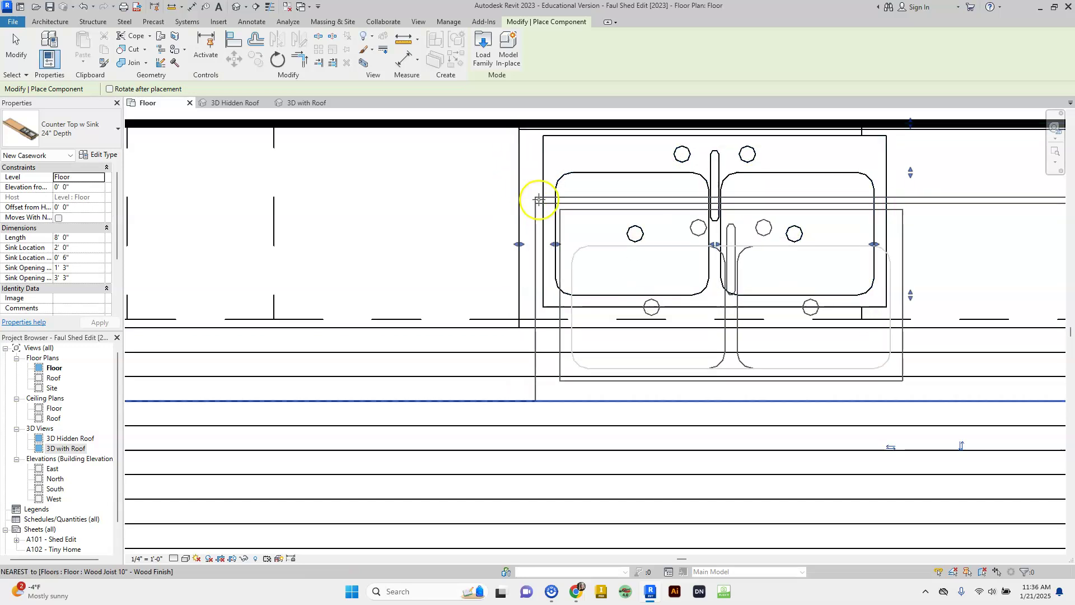
pyautogui.press('Escape')
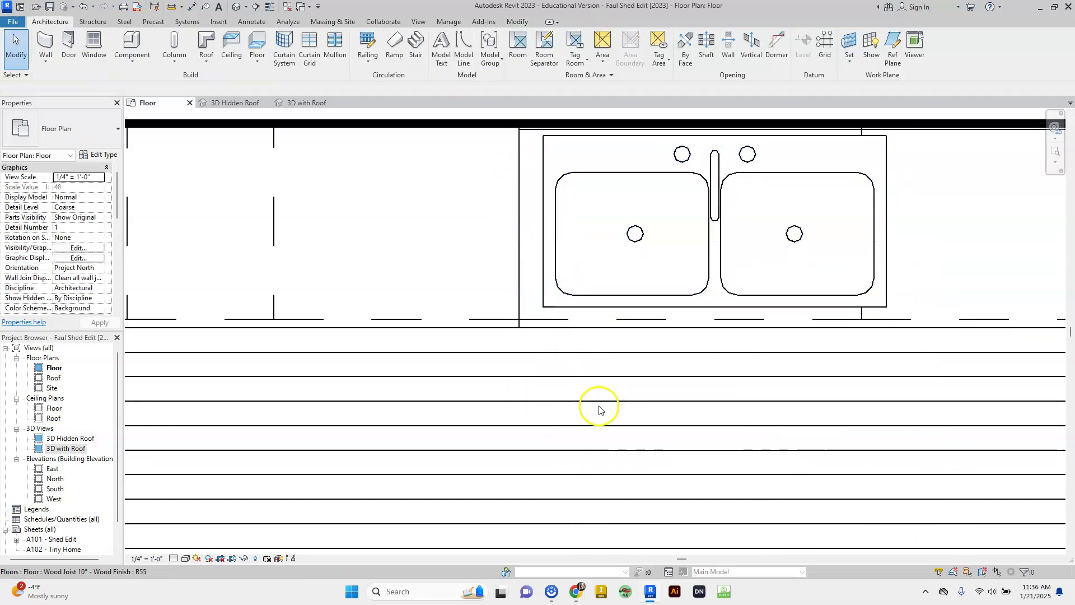
pyautogui.scroll(-3, 607, 360)
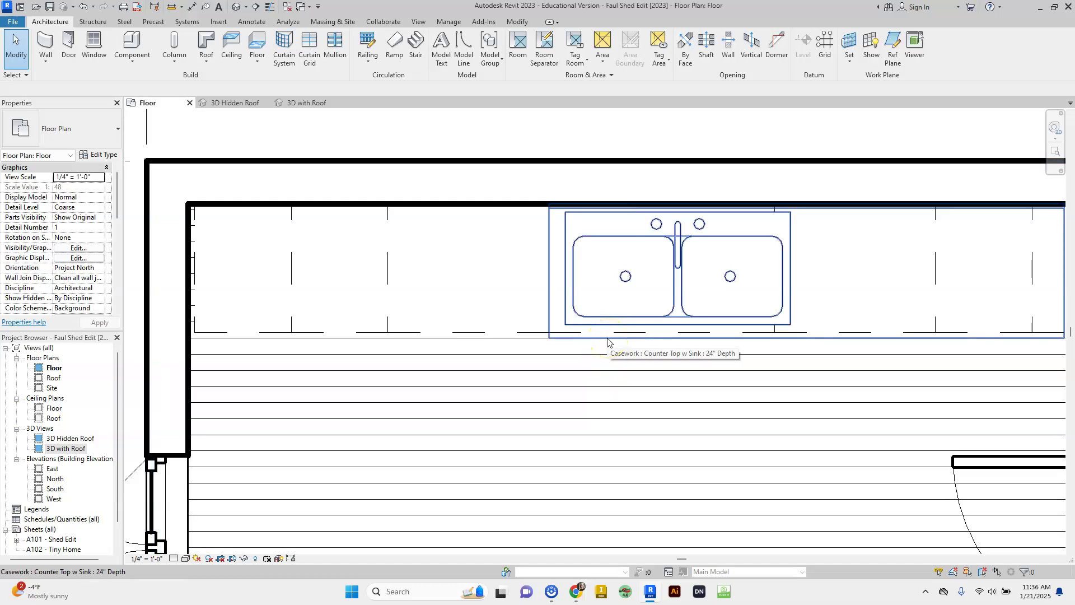
pyautogui.scroll(1, 839, 347)
pyautogui.scroll(-1, 838, 346)
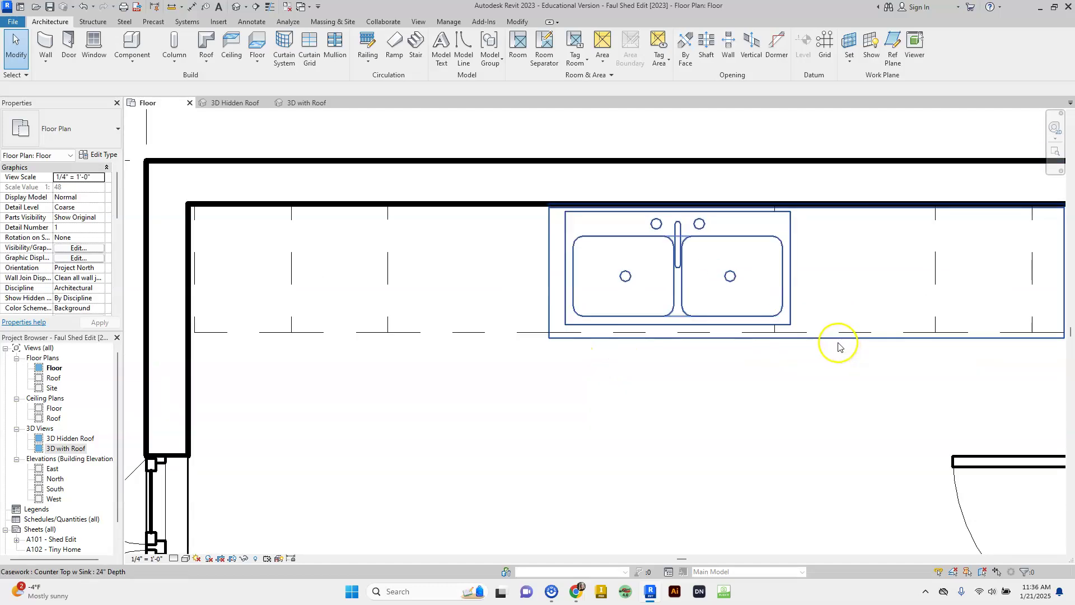
pyautogui.scroll(-1, 839, 346)
pyautogui.moveTo(839, 343); pyautogui.dragTo(695, 330, button='middle')
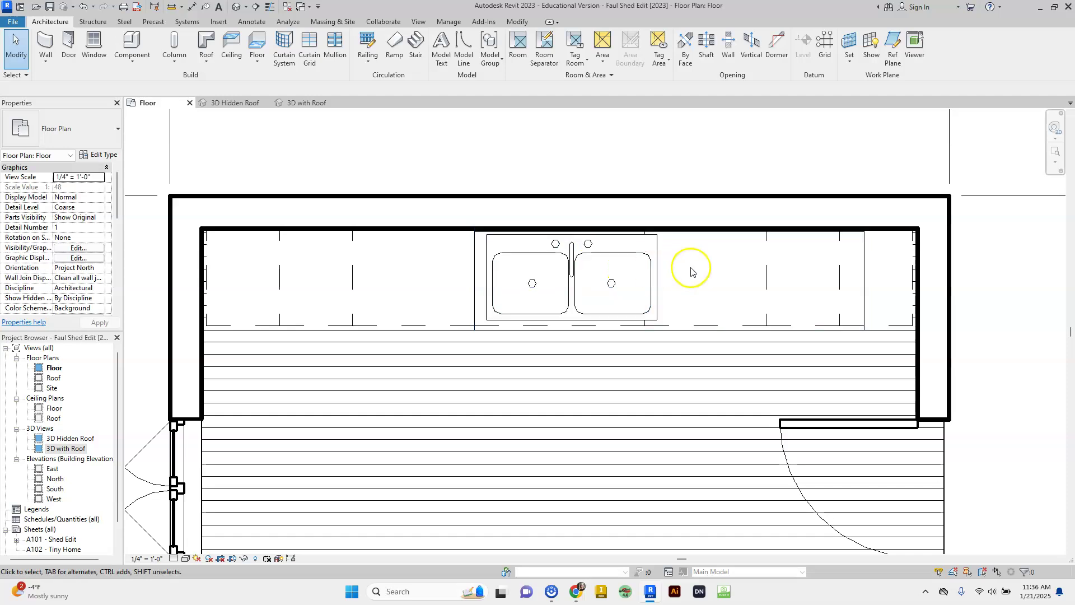
# - Stretch the sink countertop to both side walls' inner faces, about 14' 8 1/2" long, and shift its sink to align over the sink cabinet
pyautogui.click(693, 329)
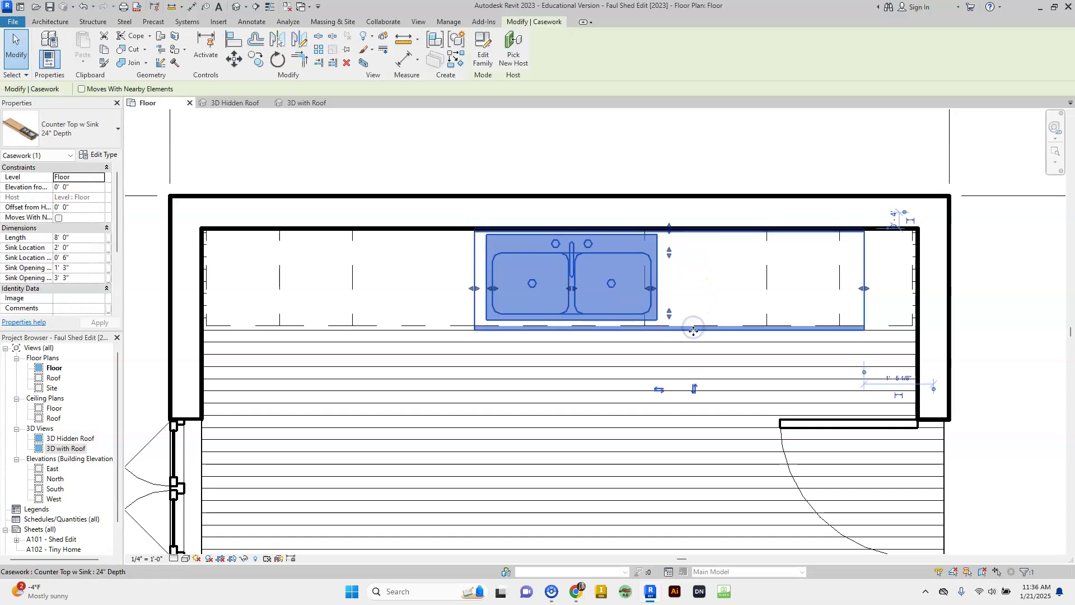
pyautogui.moveTo(865, 289); pyautogui.dragTo(916, 287)
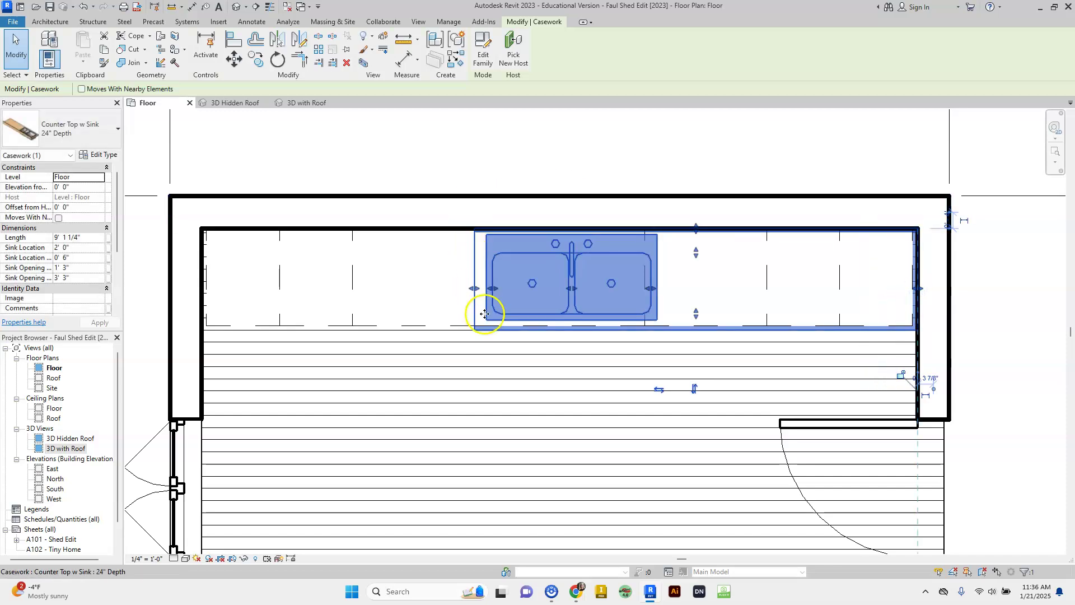
pyautogui.moveTo(473, 290); pyautogui.dragTo(201, 263)
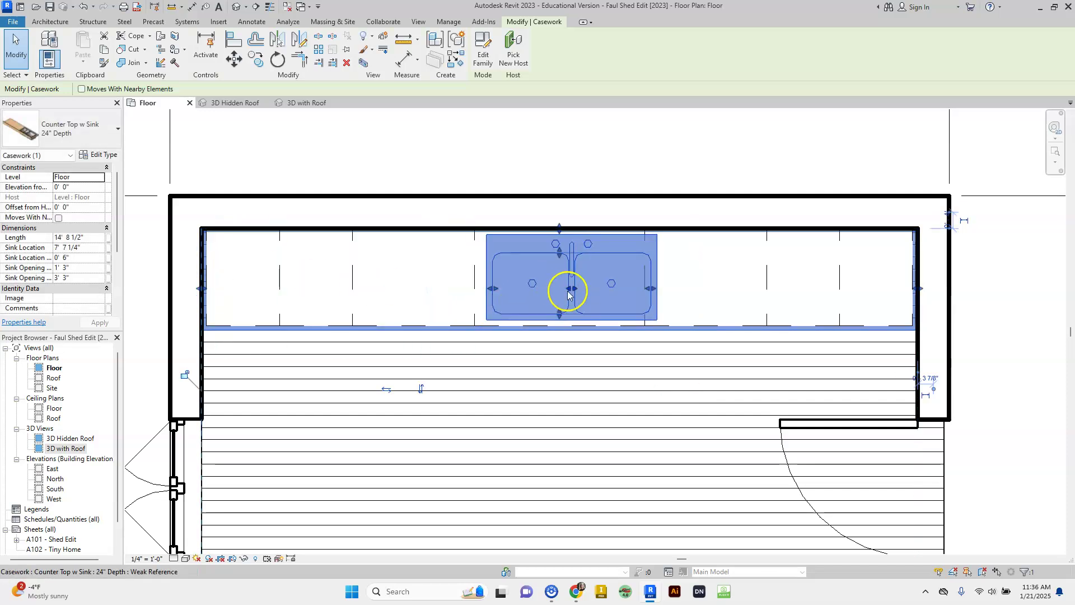
pyautogui.moveTo(568, 292); pyautogui.dragTo(559, 291)
pyautogui.click(558, 267)
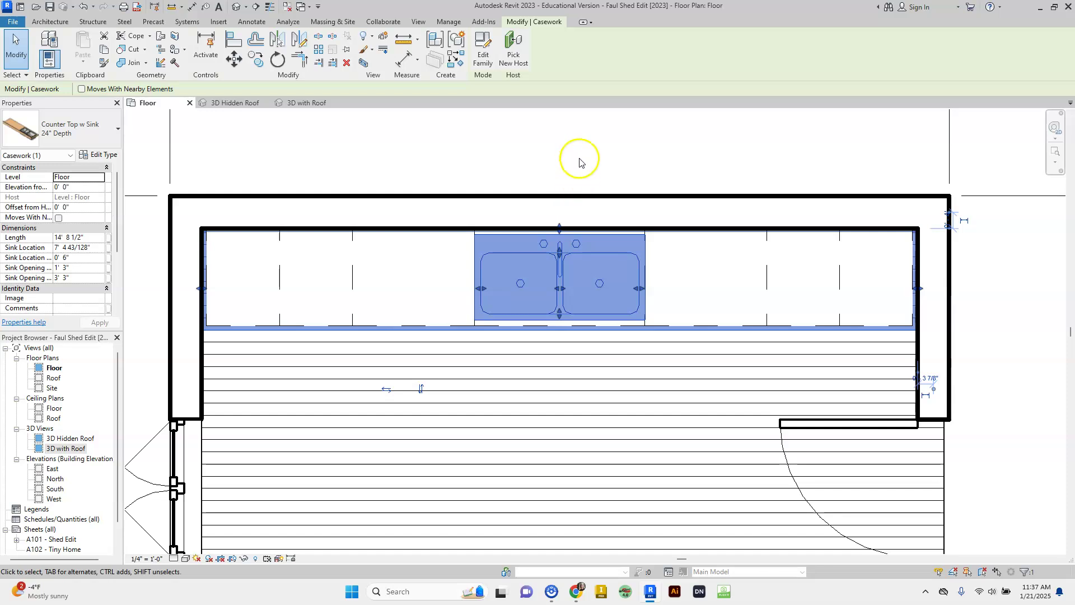
# - Check the finished countertop and sink in the 3D Hidden Roof view and the room layout in the Floor plan
pyautogui.click(224, 104)
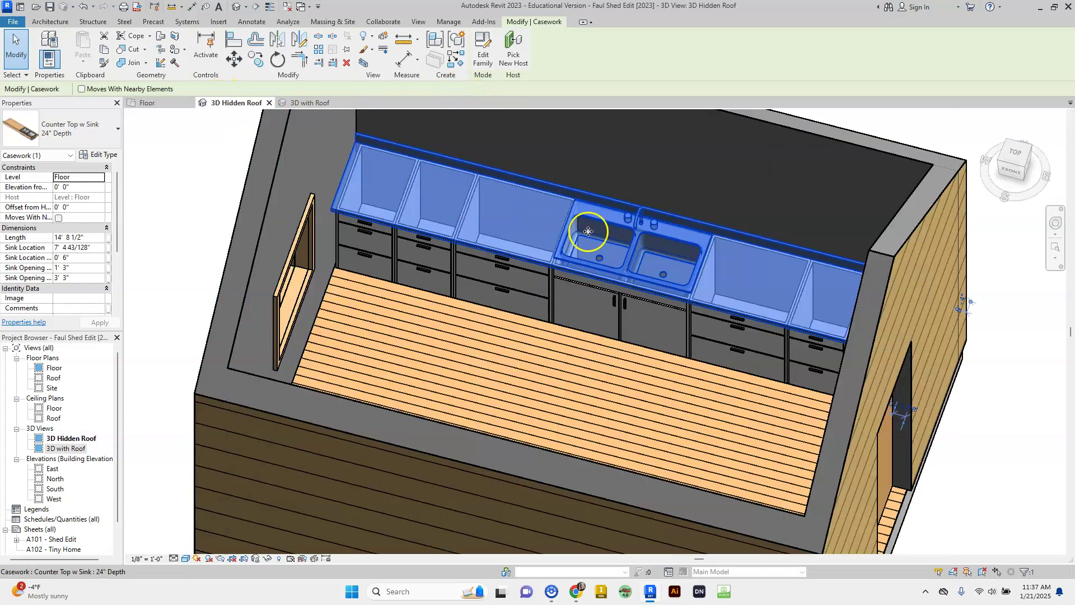
pyautogui.click(995, 357)
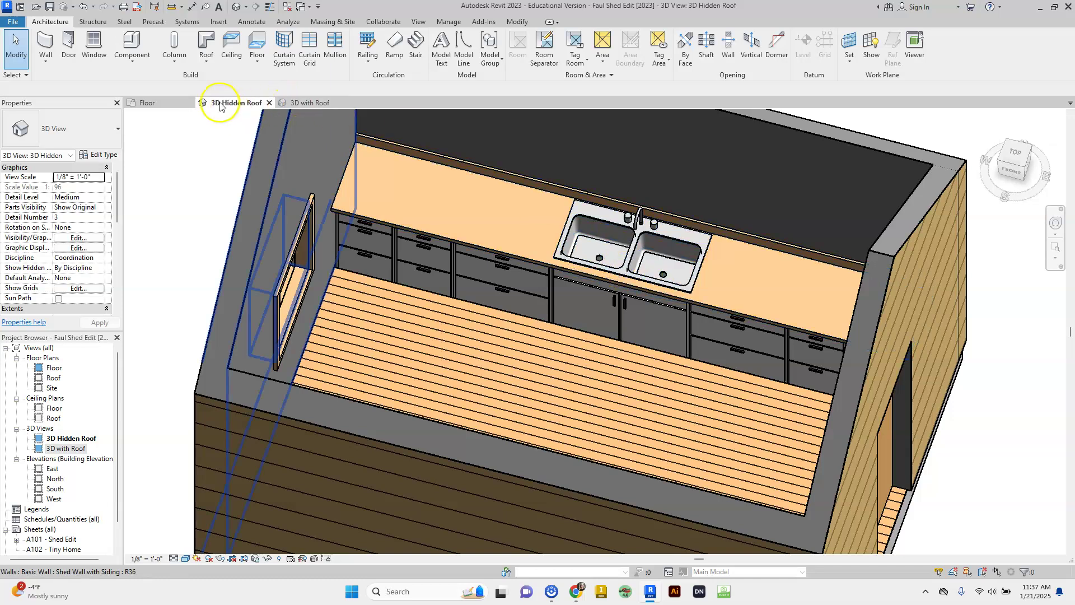
pyautogui.click(150, 103)
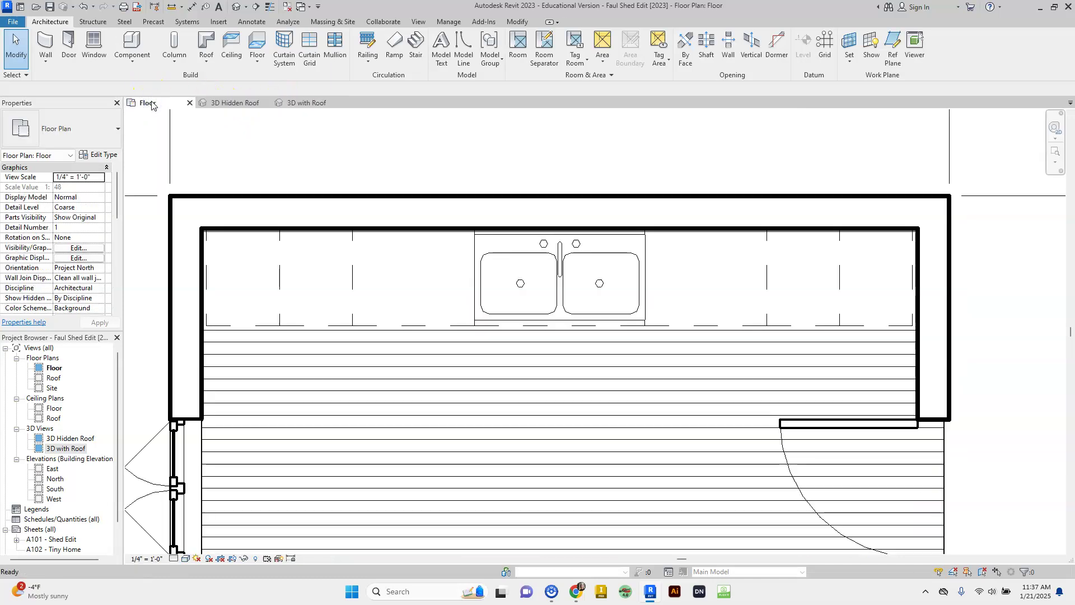
pyautogui.scroll(-4, 558, 237)
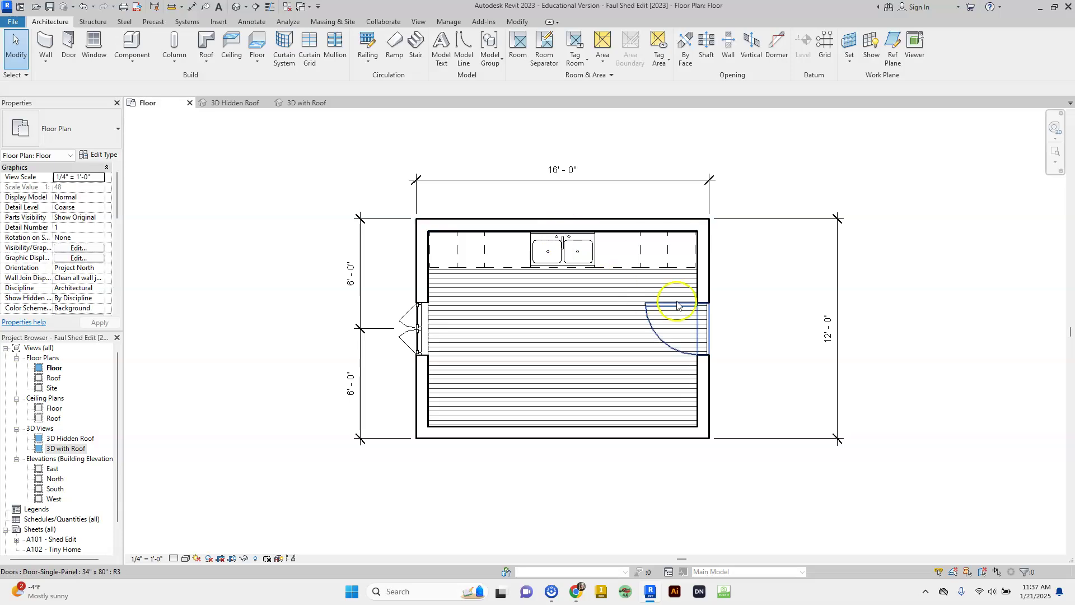
pyautogui.click(223, 103)
pyautogui.scroll(-4, 611, 354)
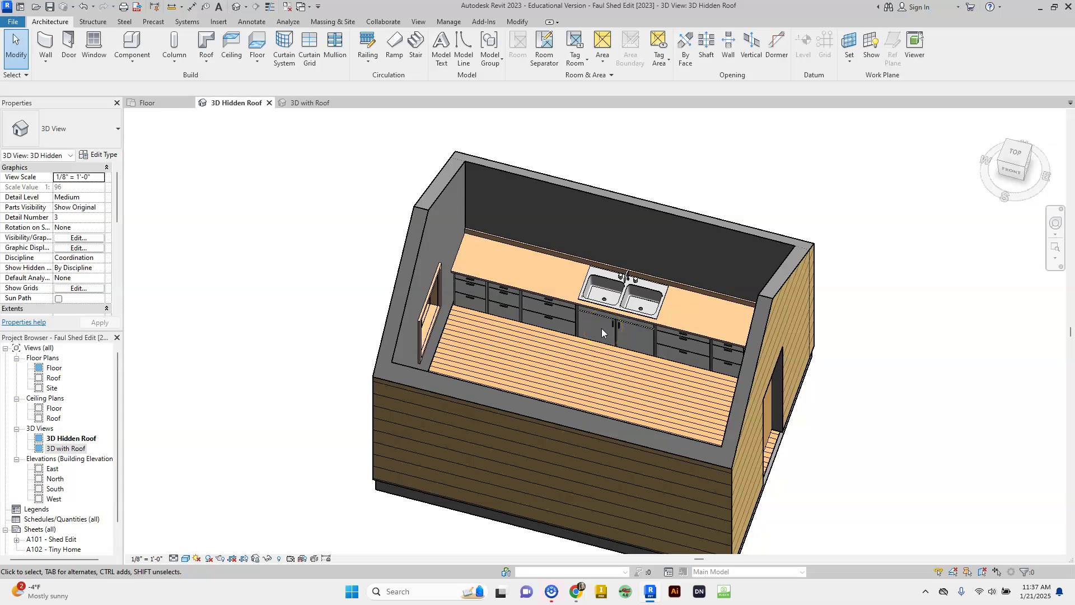
pyautogui.click(143, 104)
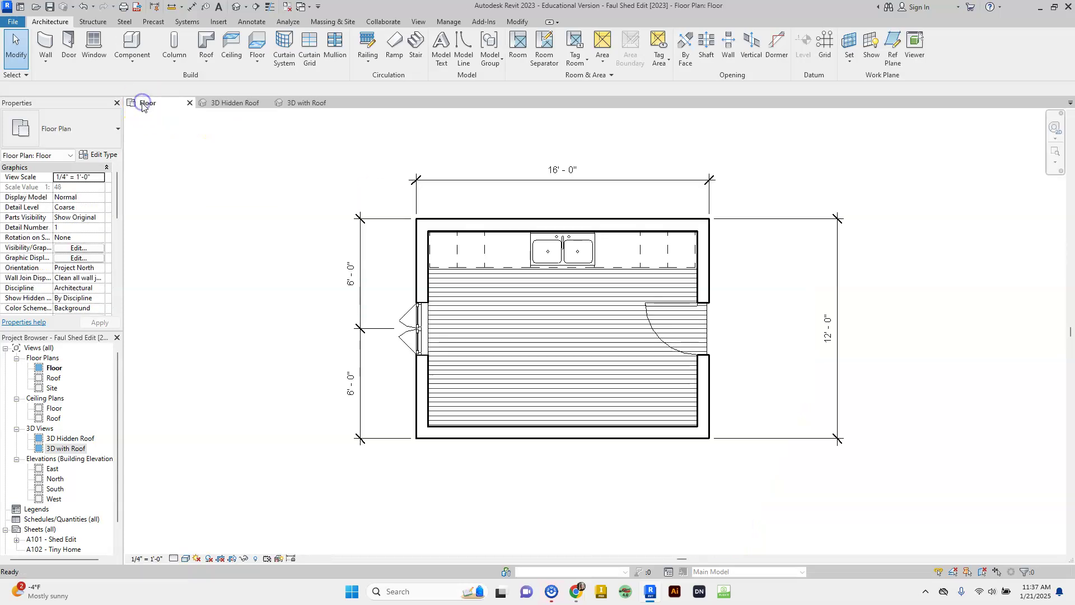